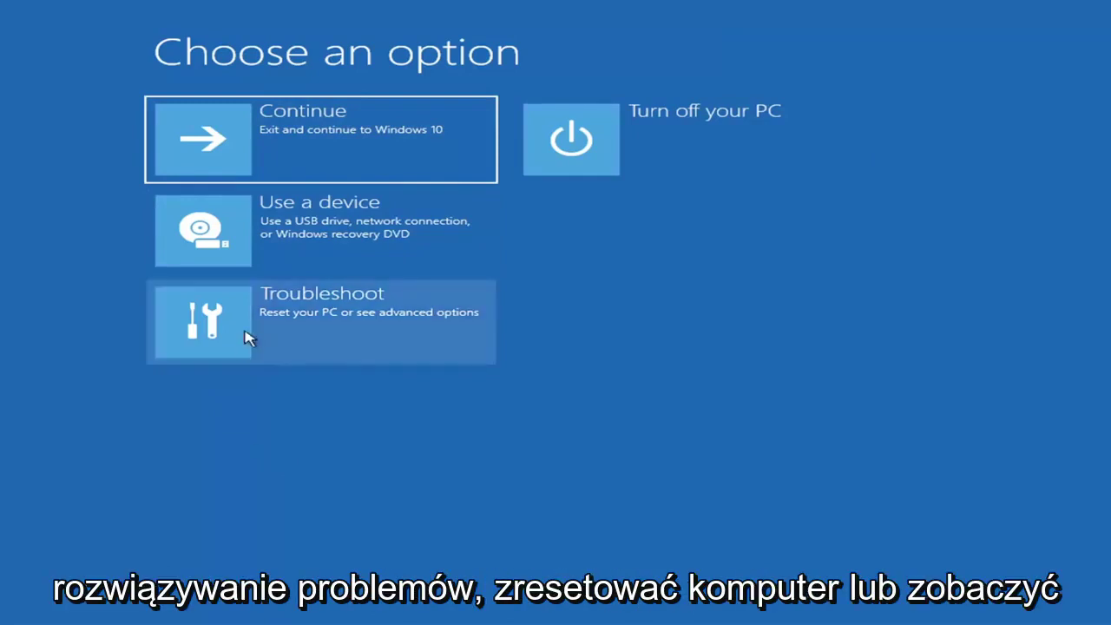
- Run Startup Repair from the advanced troubleshooting options
click(416, 329)
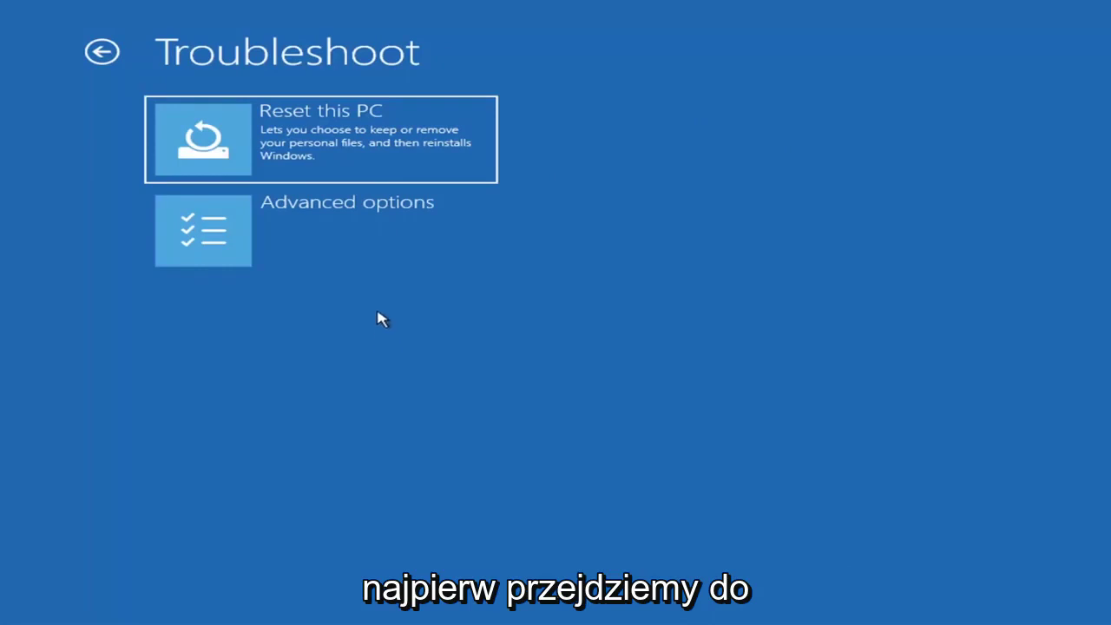
click(351, 237)
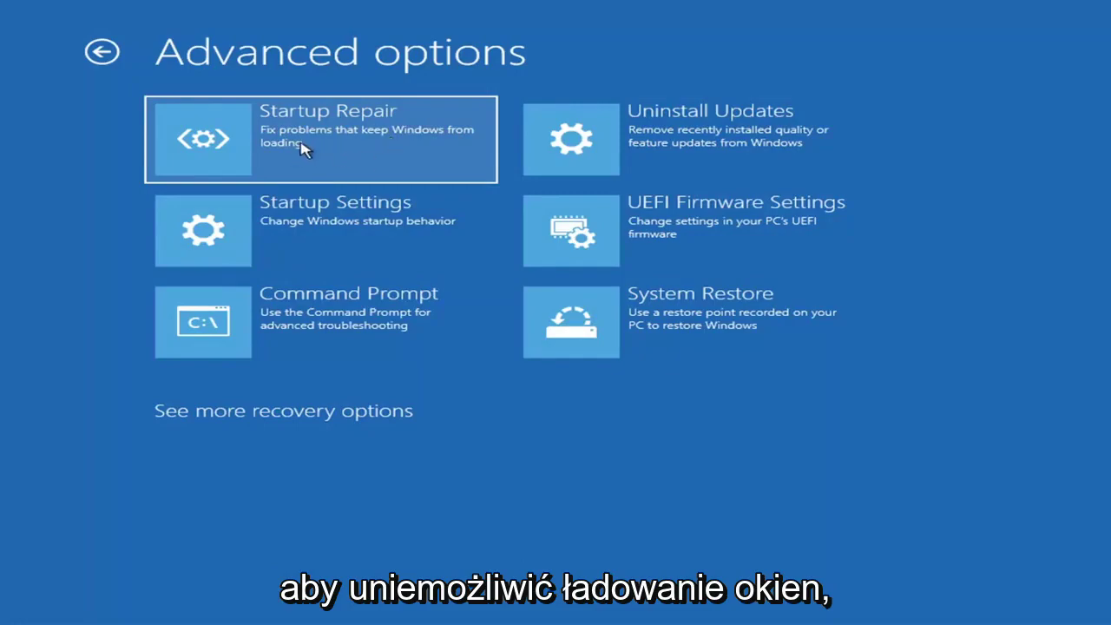
key(Return)
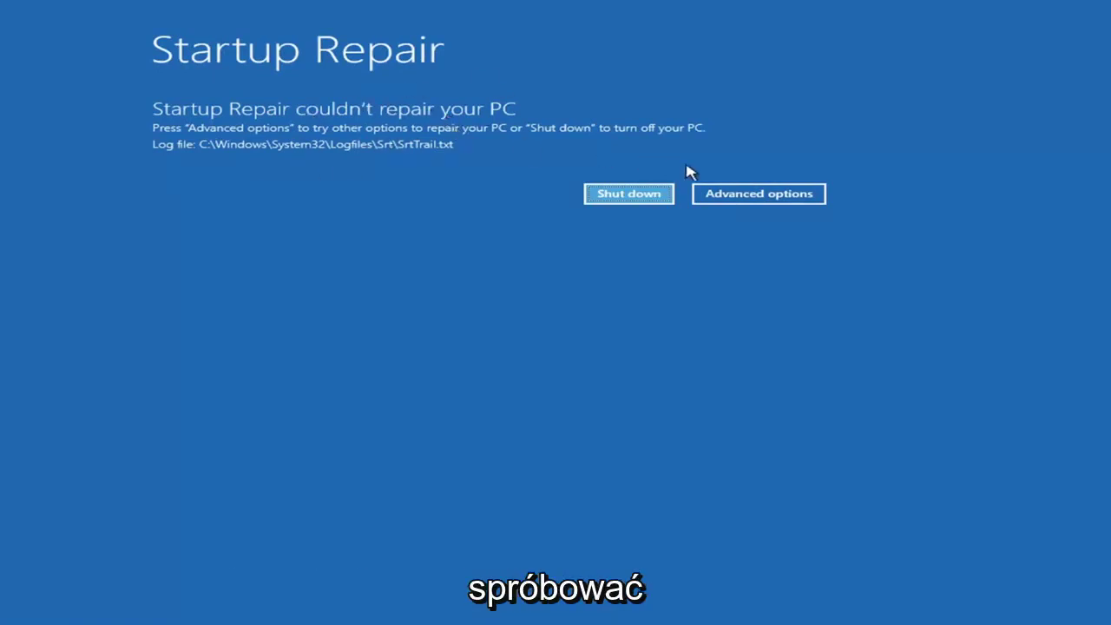
- Return to the advanced troubleshooting options and review the Startup Settings and Uninstall Updates pages without applying anything
click(774, 194)
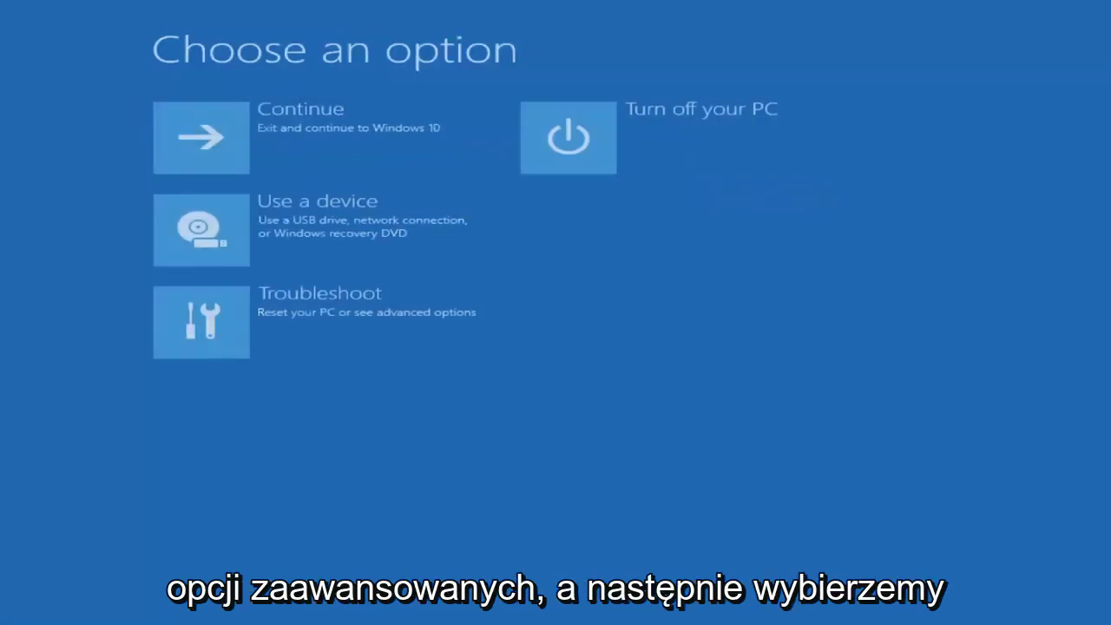
click(340, 322)
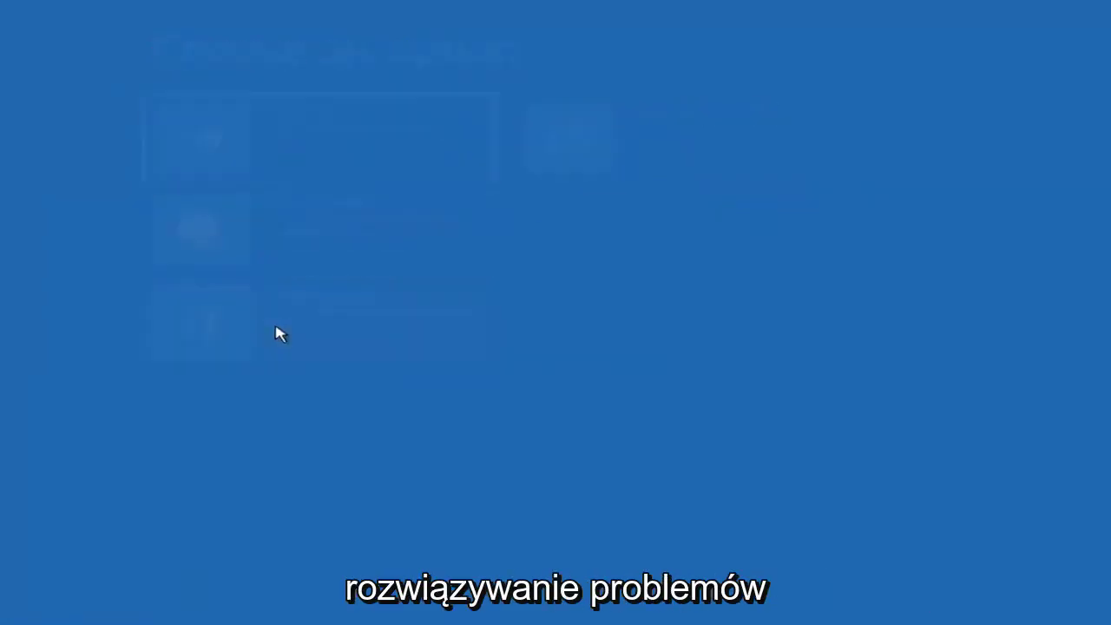
click(291, 244)
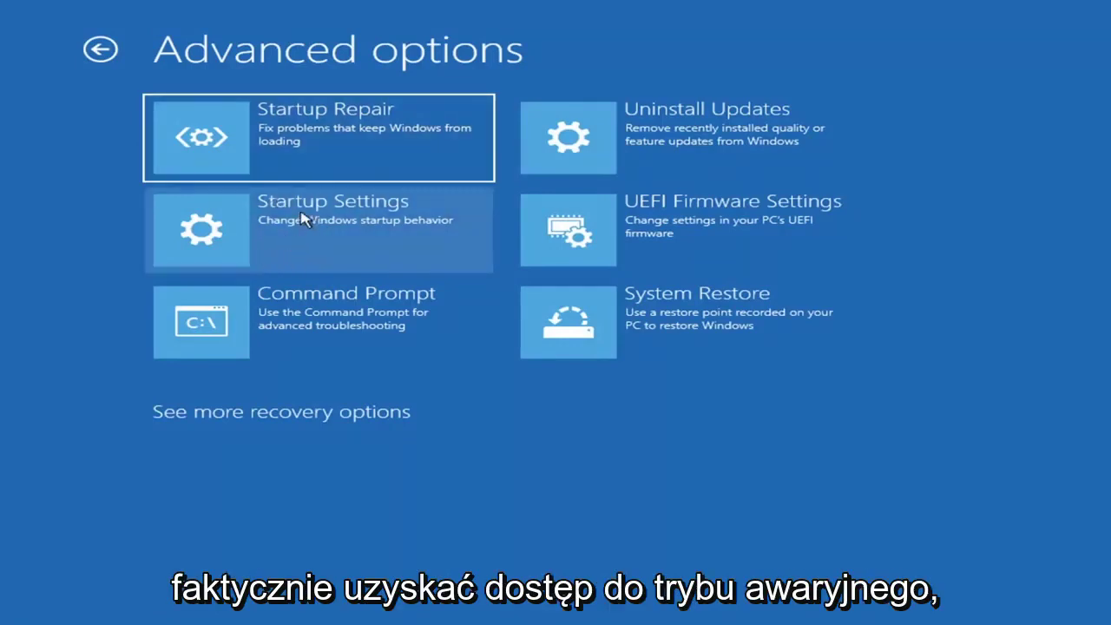
click(287, 230)
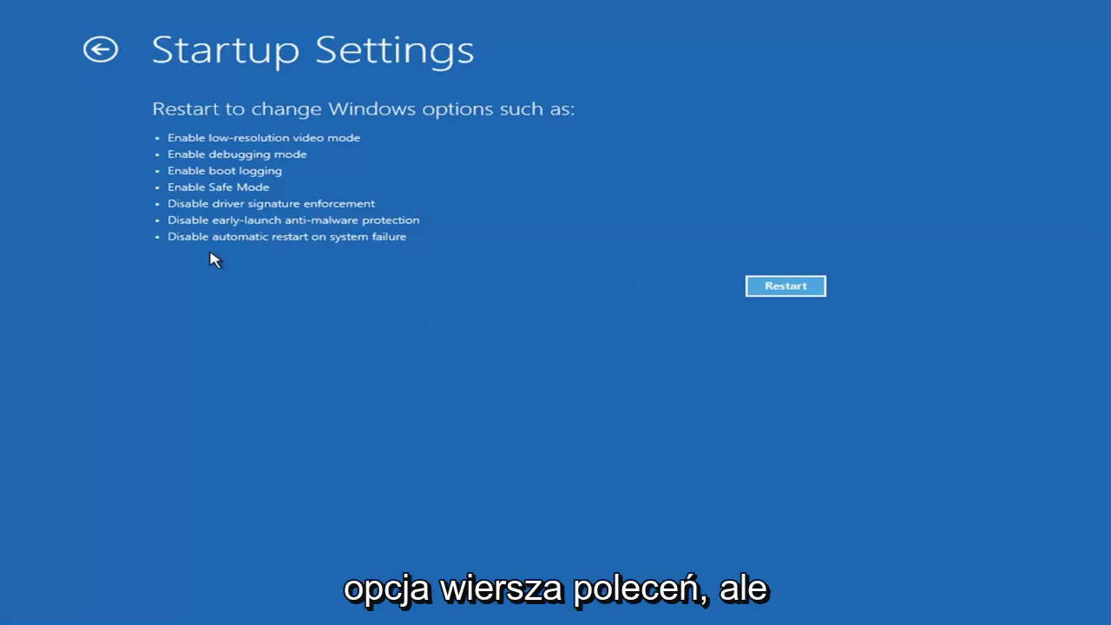
click(96, 51)
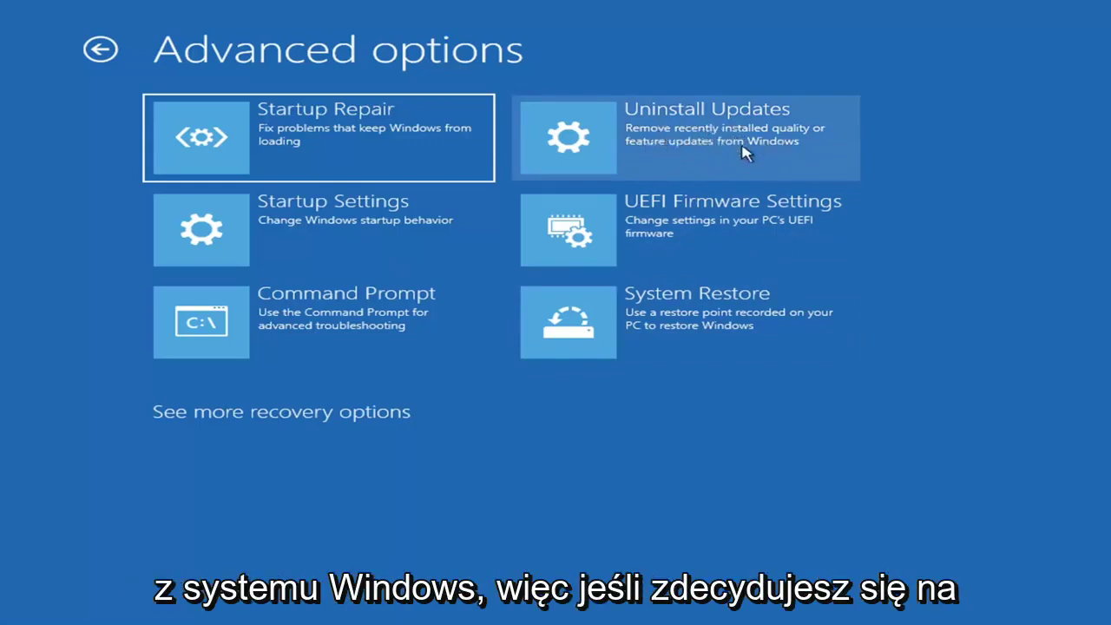
click(649, 143)
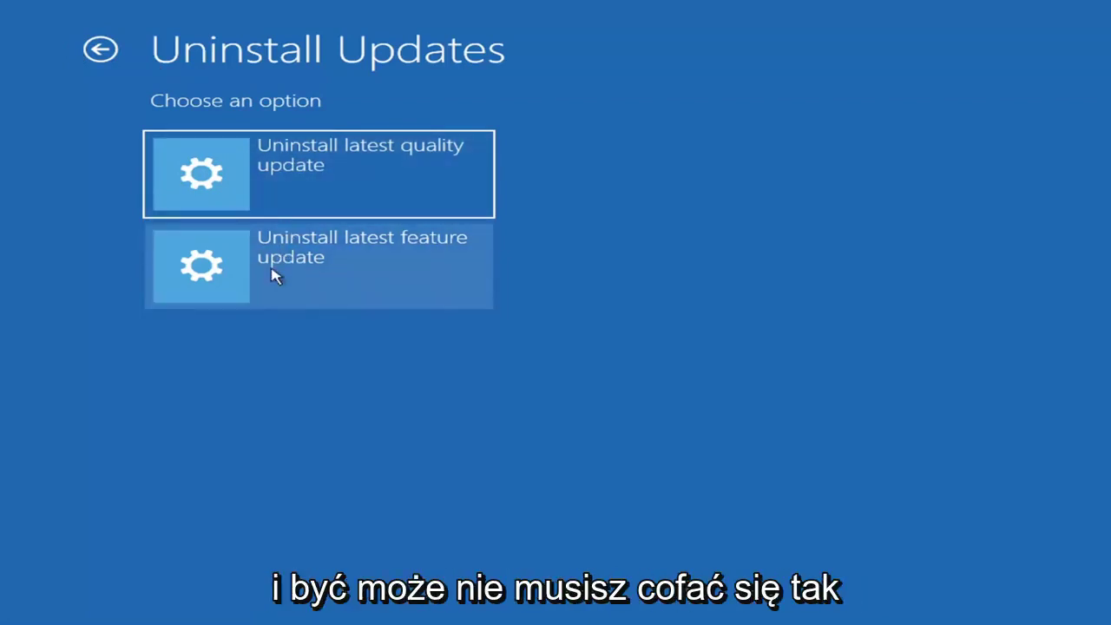
click(101, 49)
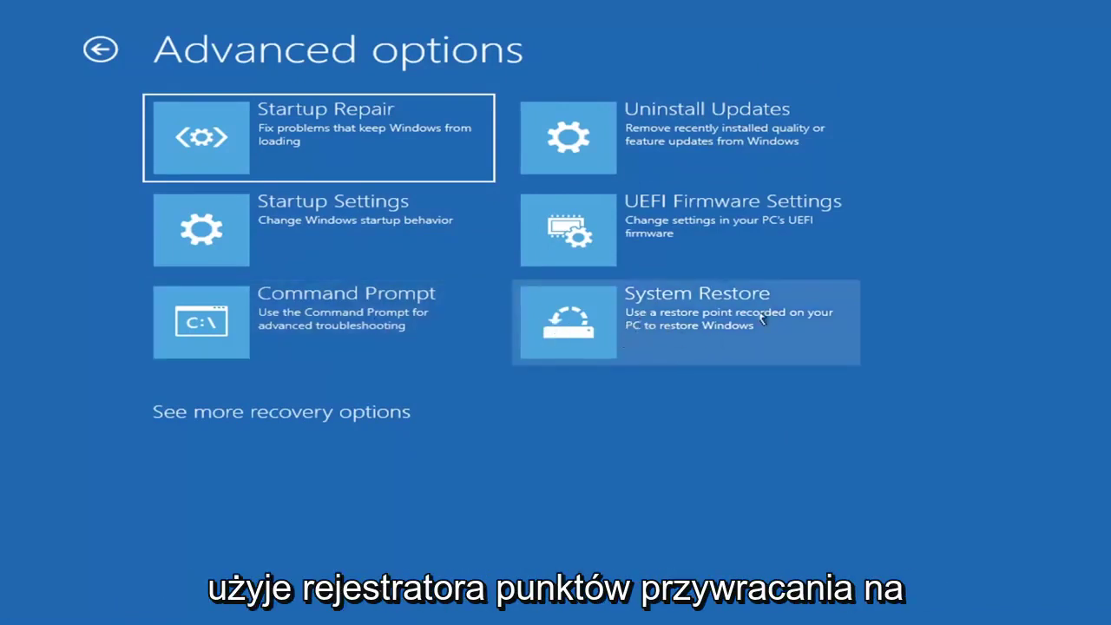
- Restore the system to the manual "Before Updates" restore point of 7/9/2021 12:37:05 PM and restart the computer
click(725, 339)
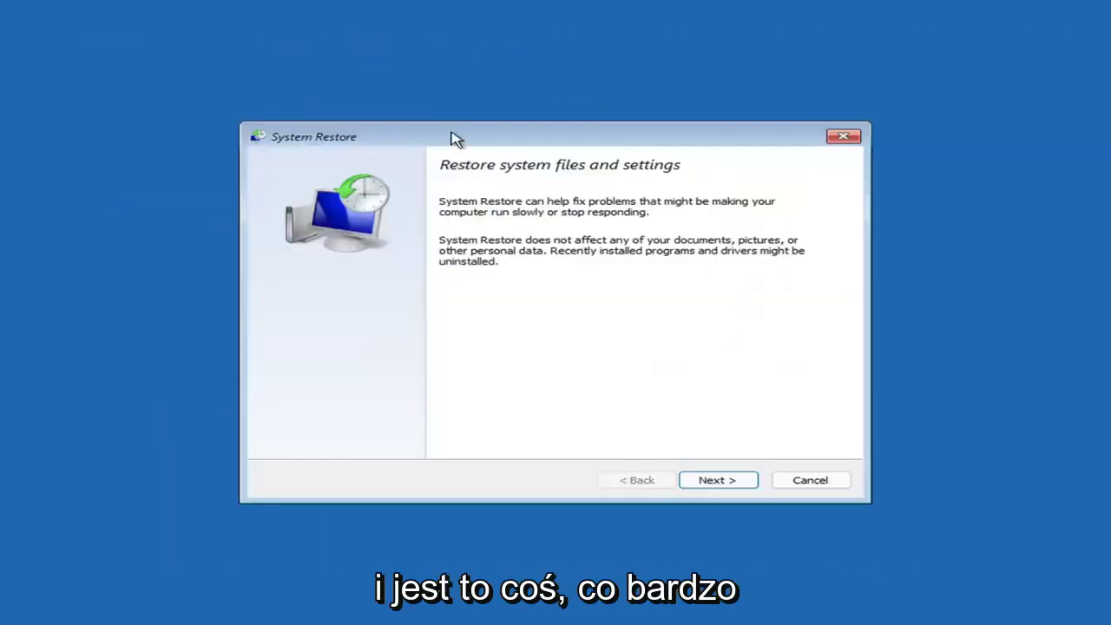
click(705, 479)
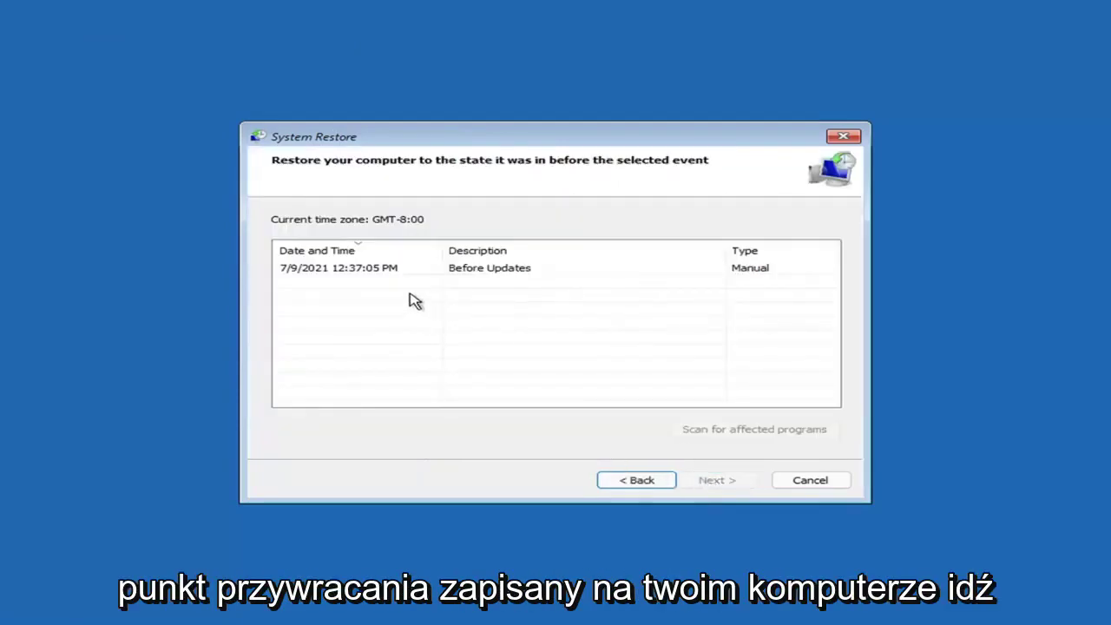
click(344, 274)
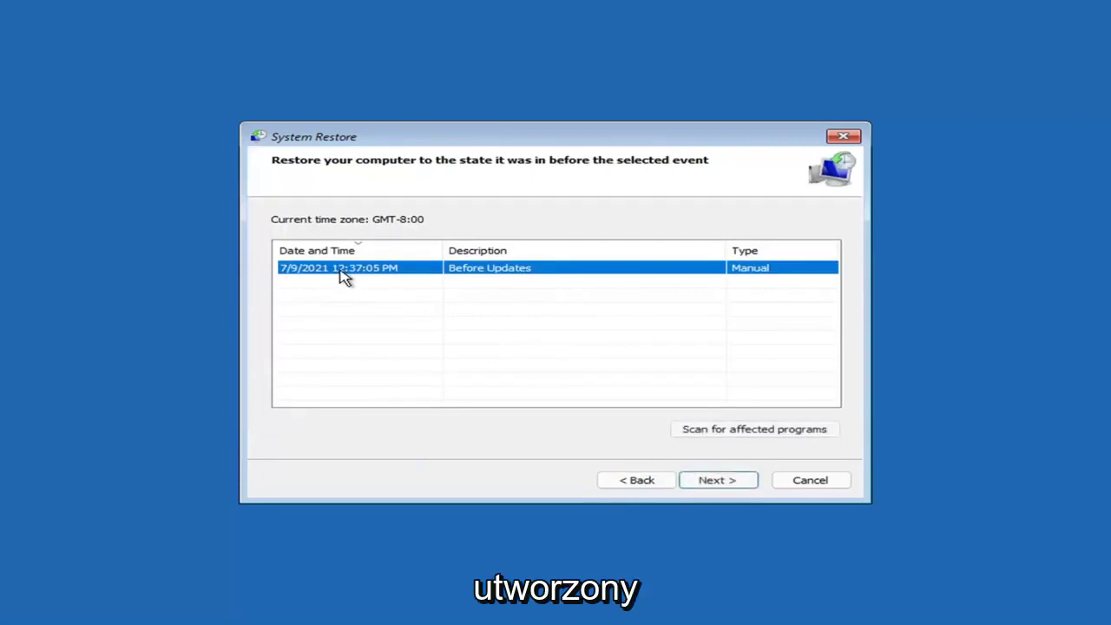
click(730, 485)
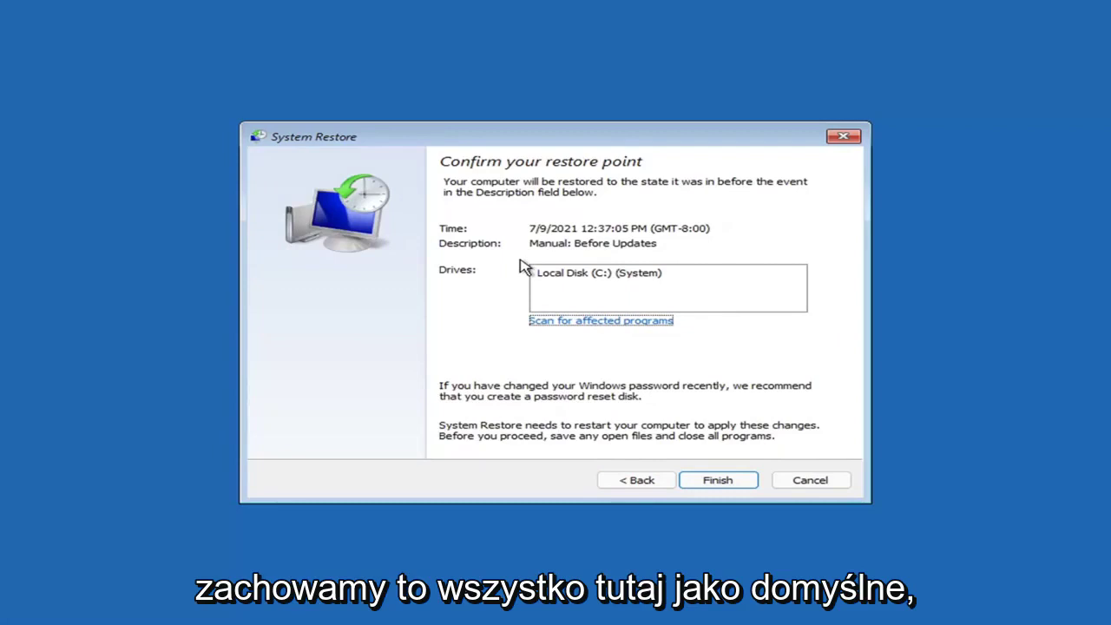
click(718, 482)
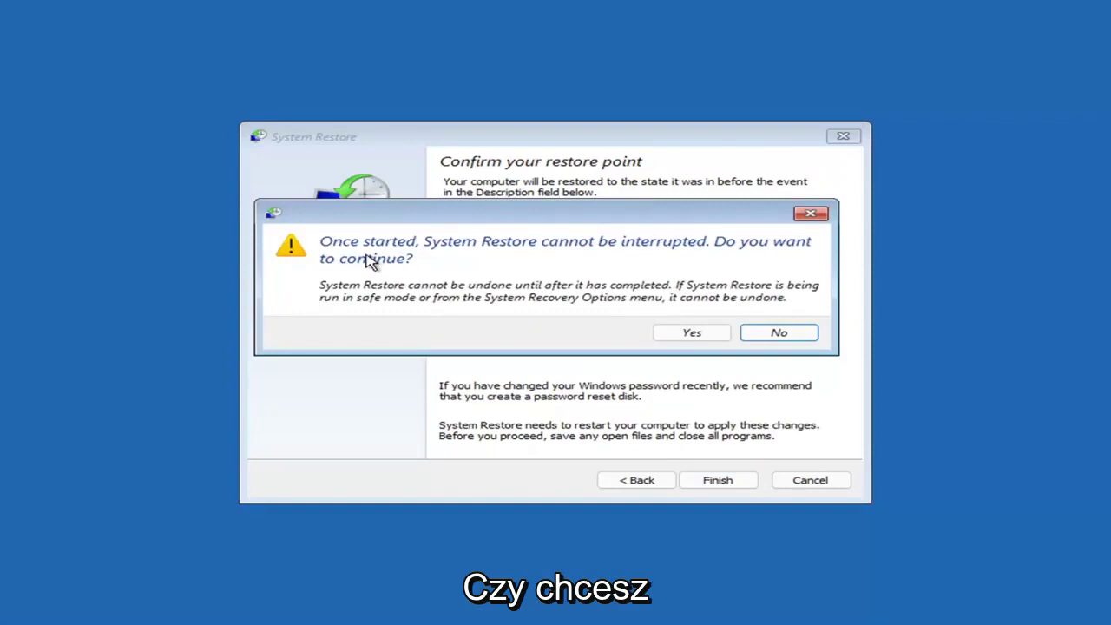
click(693, 337)
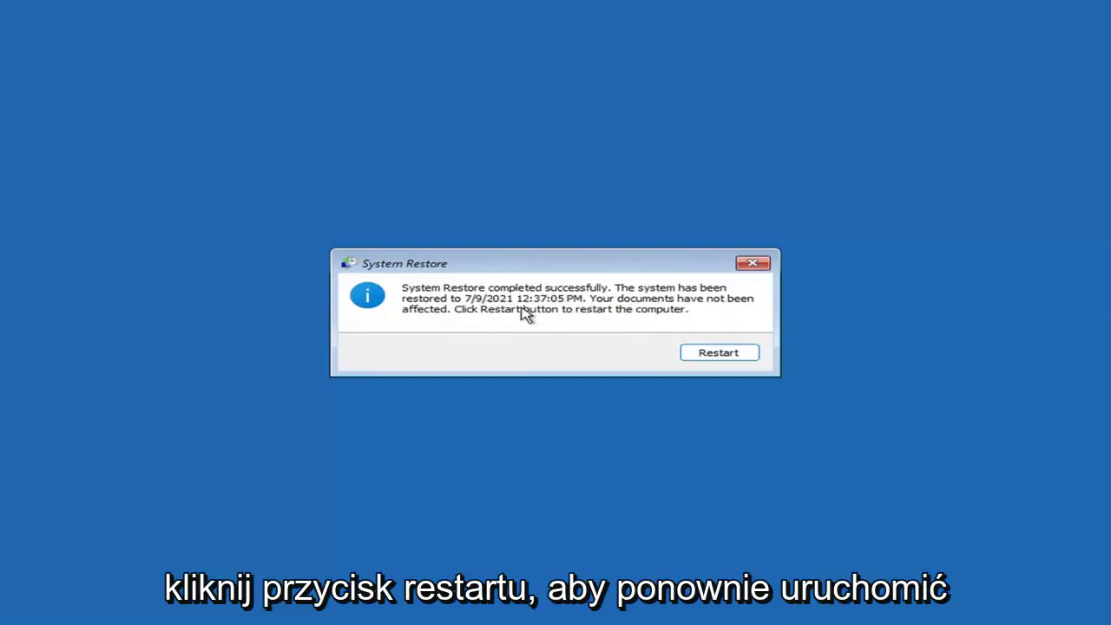
click(714, 356)
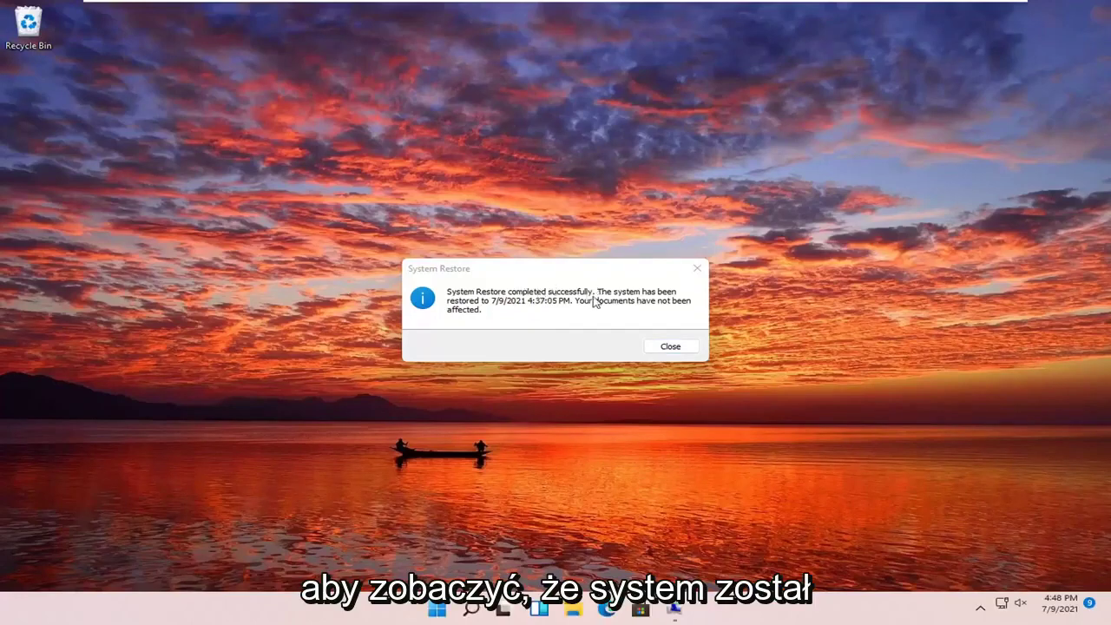
click(697, 268)
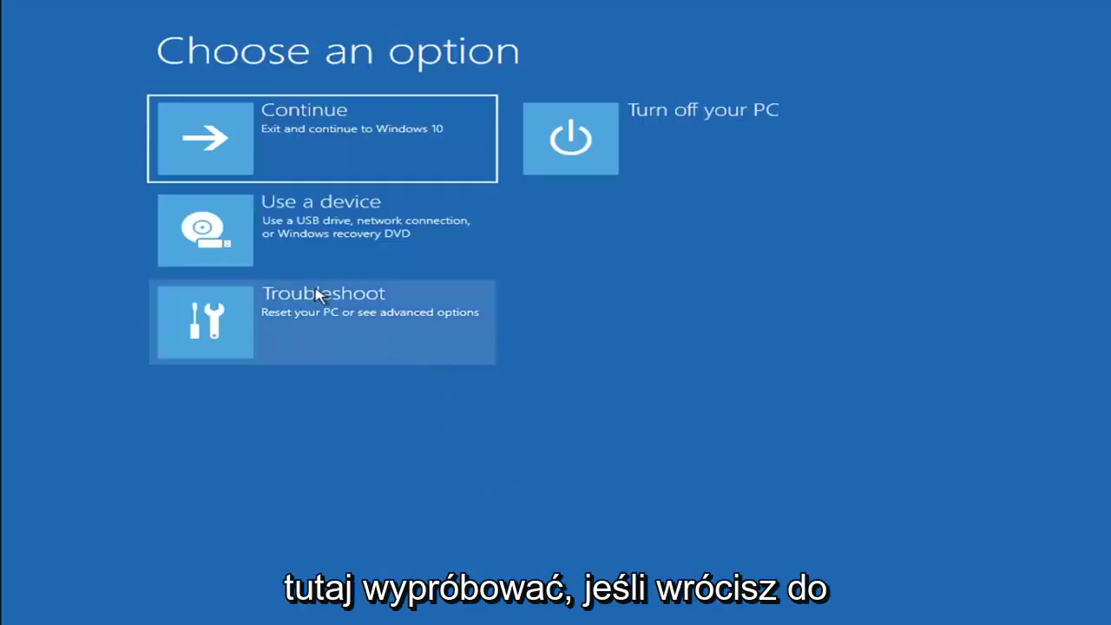
- Review the Reset this PC choices for keeping or removing files, and return to the main recovery options
click(287, 335)
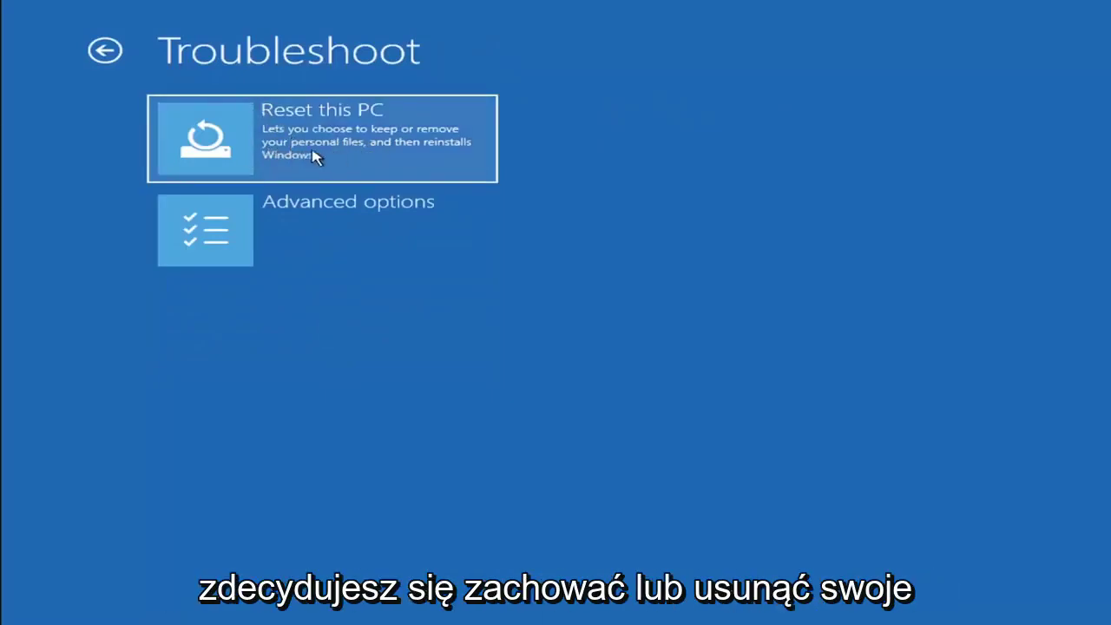
click(366, 158)
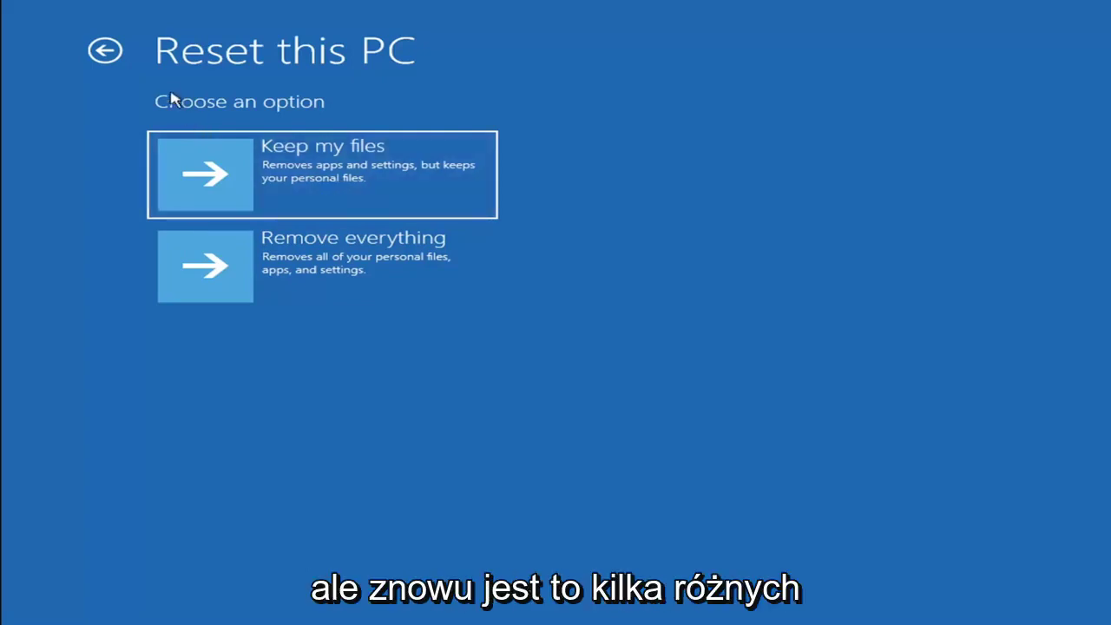
click(114, 54)
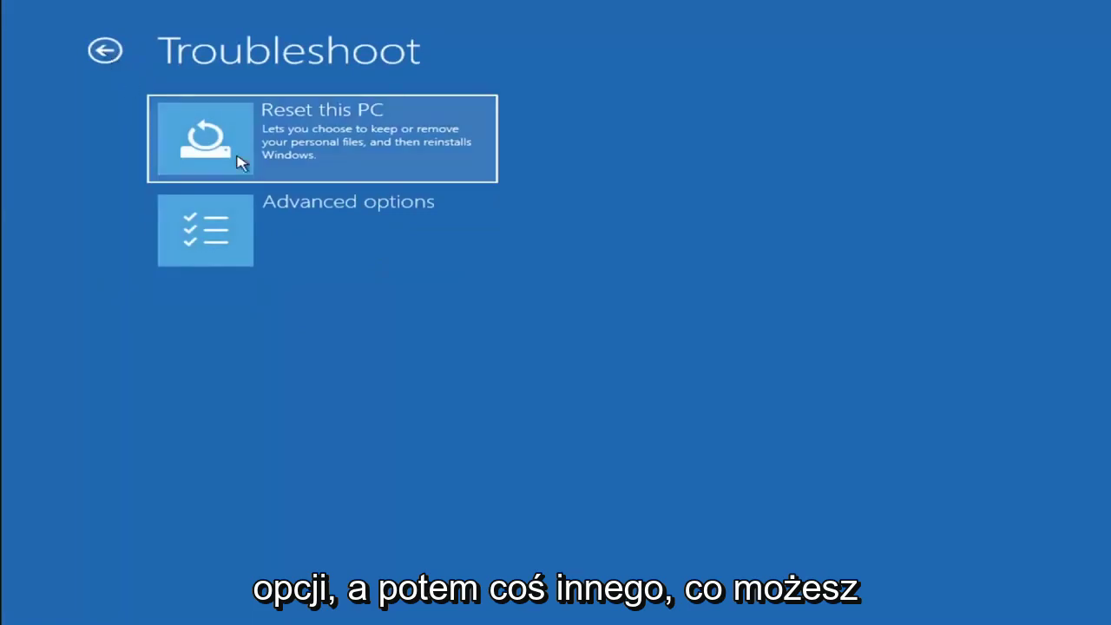
click(116, 50)
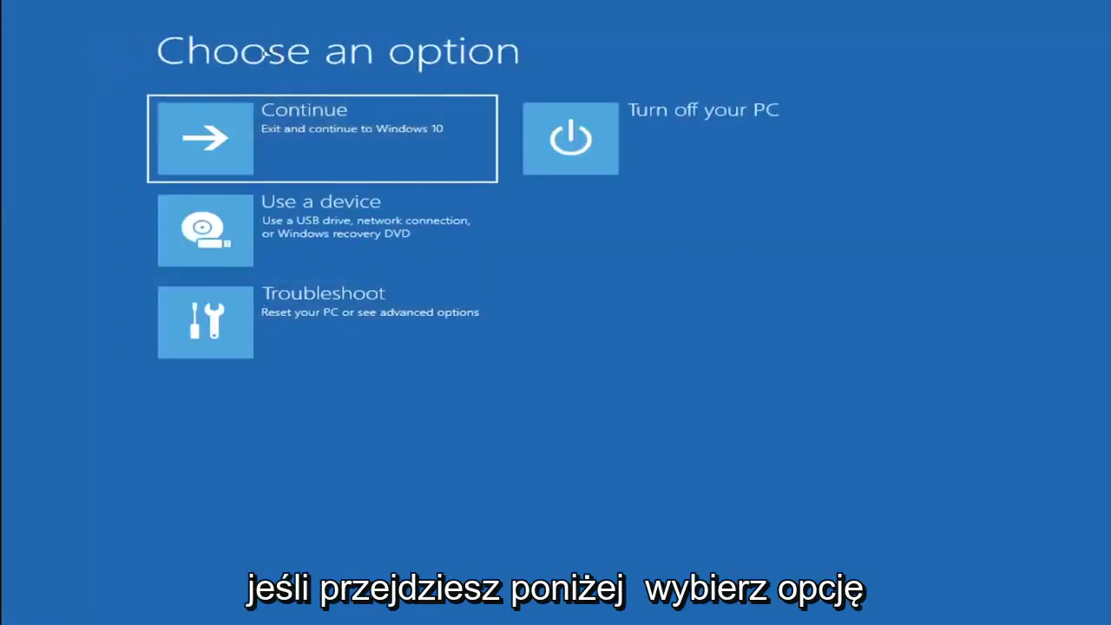
- Open the Command Prompt from the advanced troubleshooting options
click(340, 328)
click(330, 241)
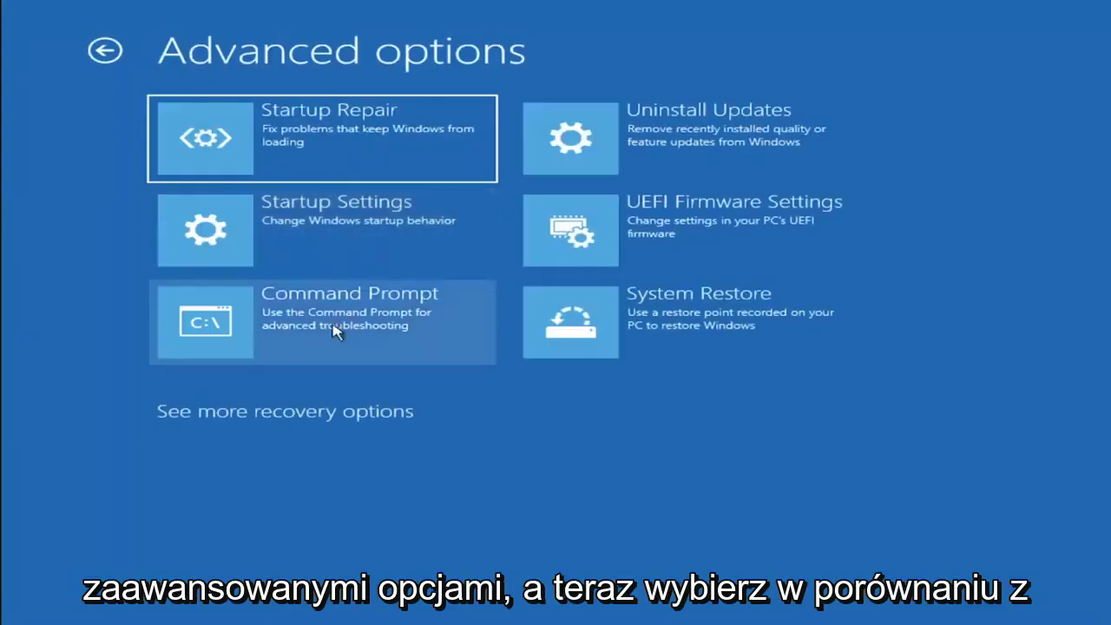
click(274, 329)
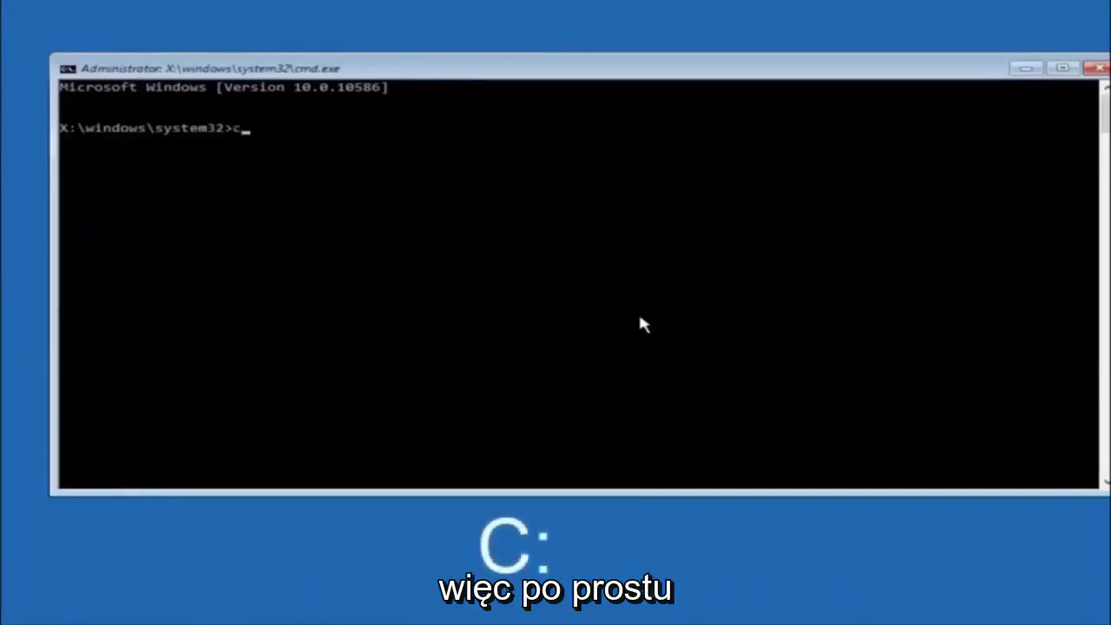
- Switch to drive C: and list its directory contents
text(:)
key(Return)
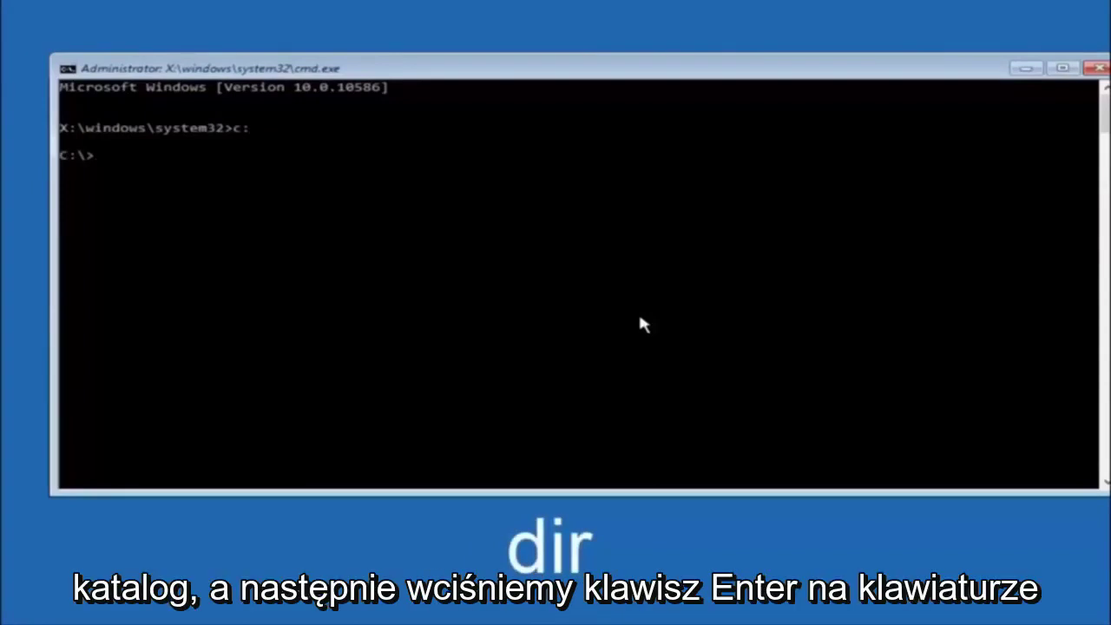
text(dir)
key(Return)
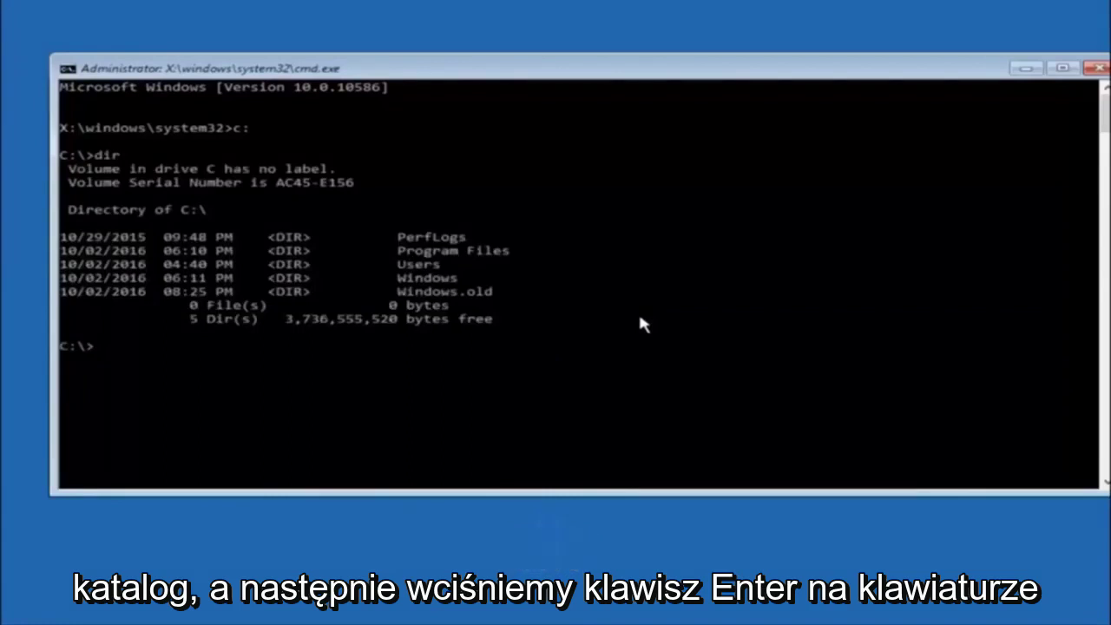
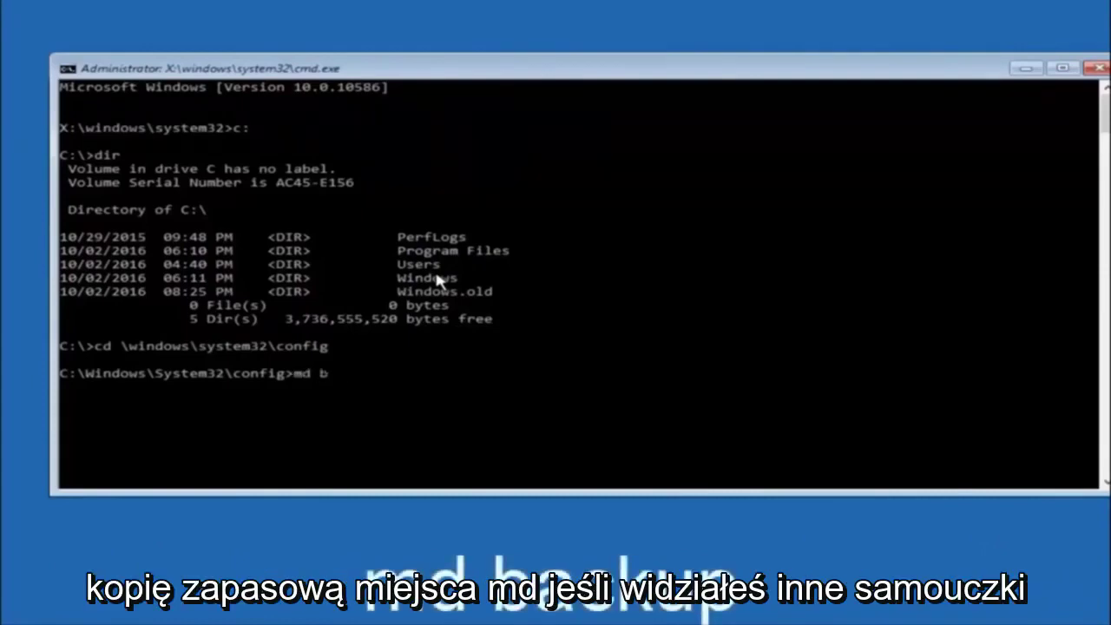
- Create a folder named backup in C:\Windows\System32\config and copy all the config files into it
text(up)
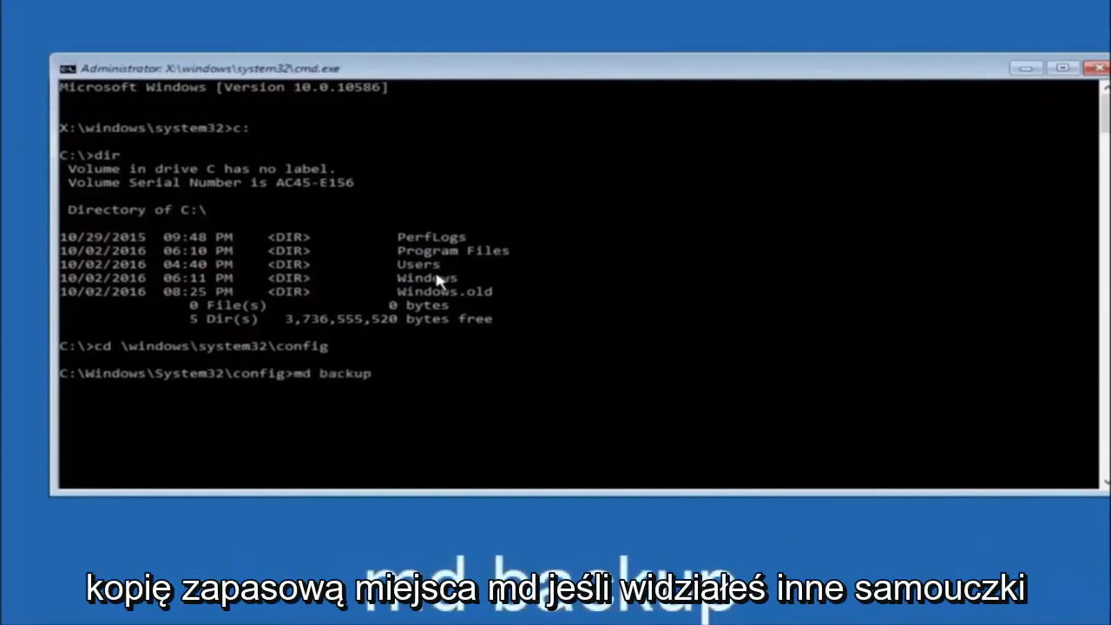
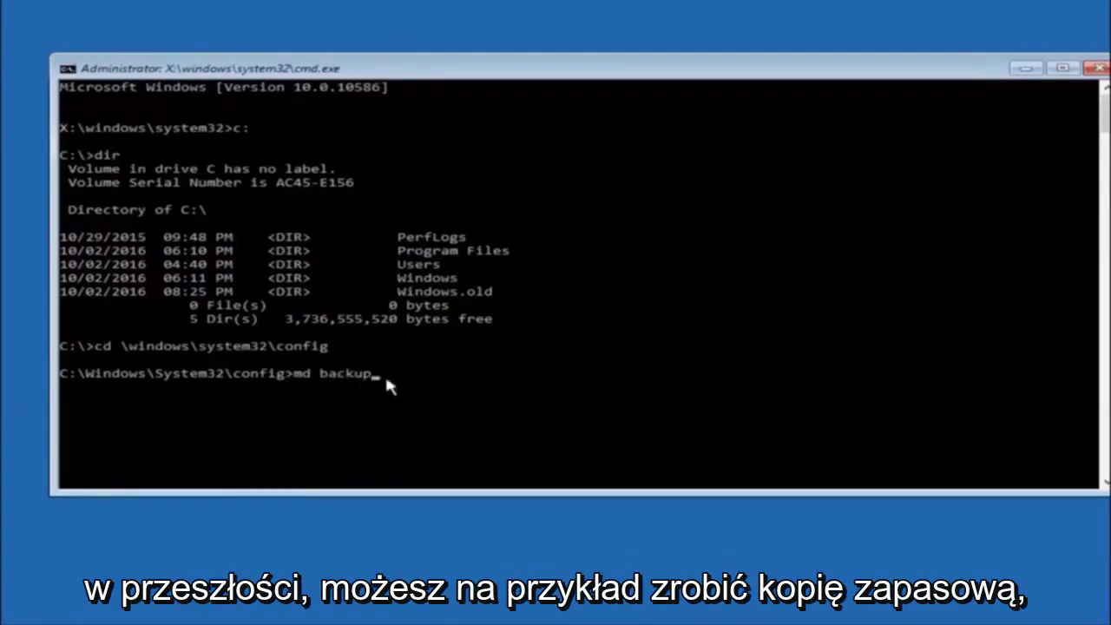
text(1)
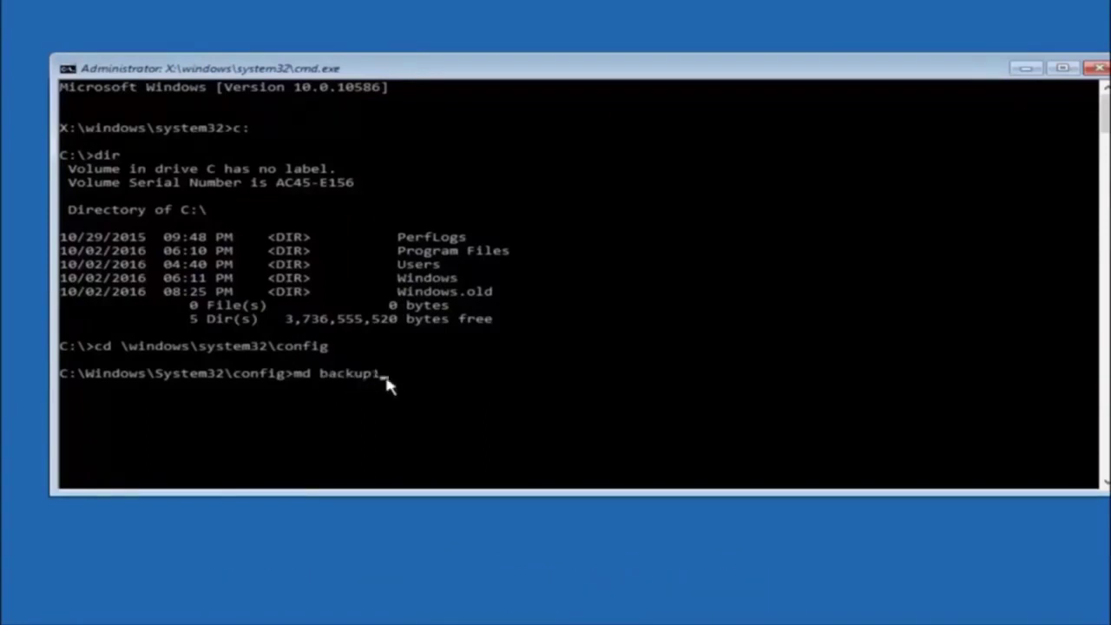
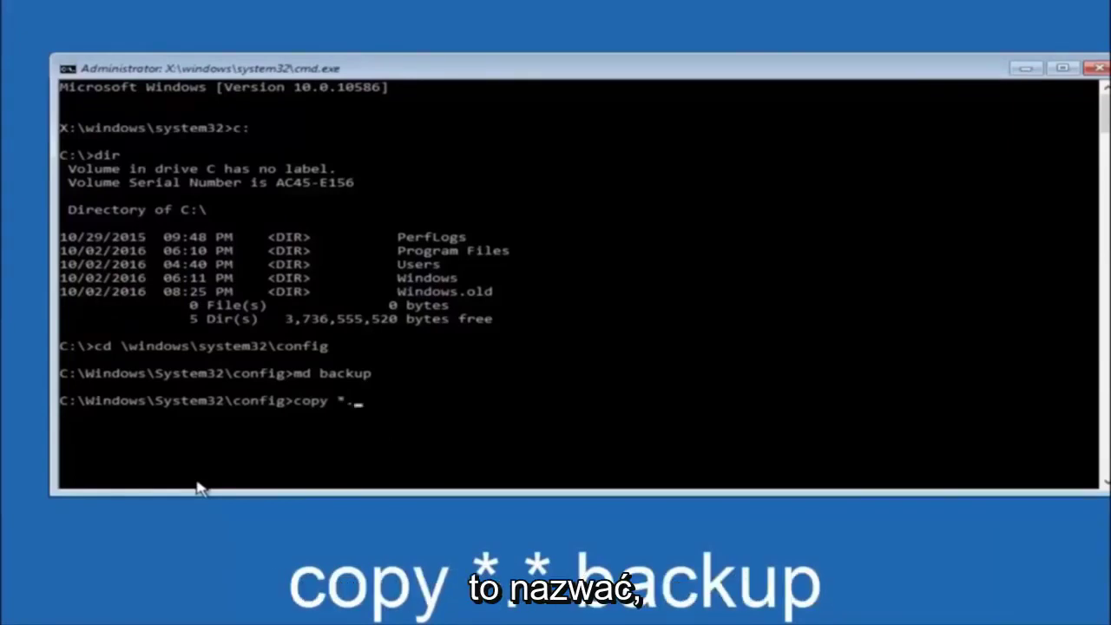
text(*)
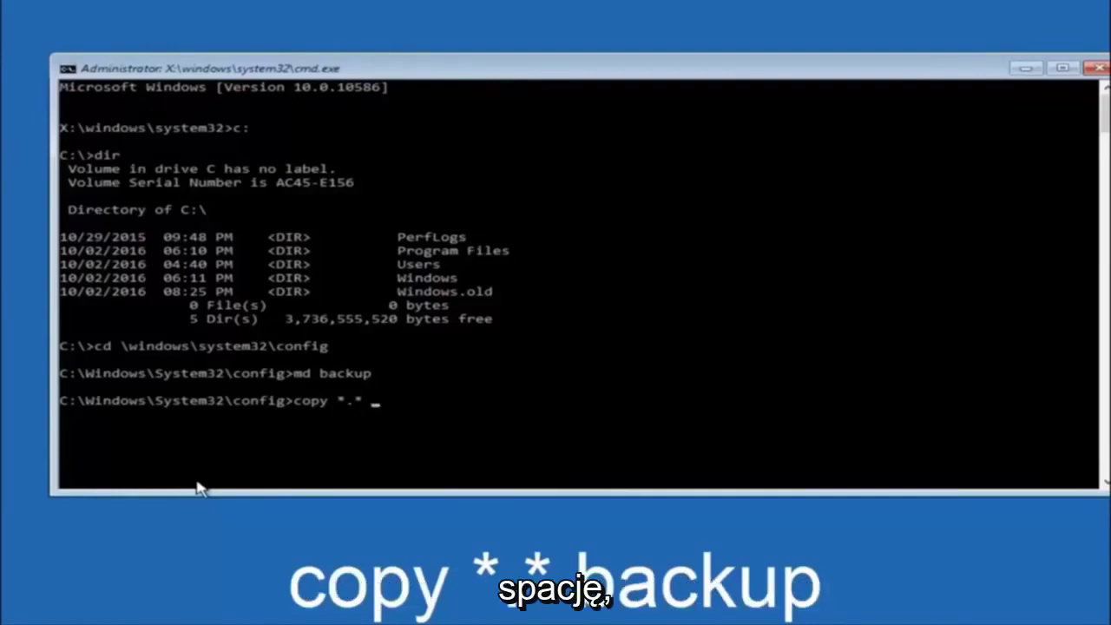
text( backup)
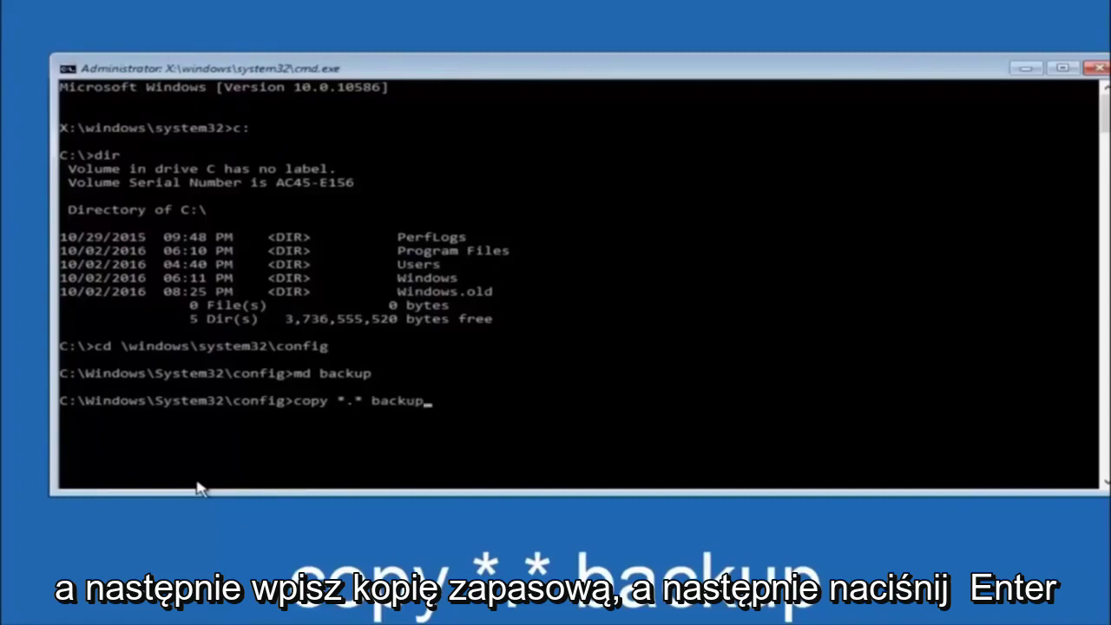
key(Return)
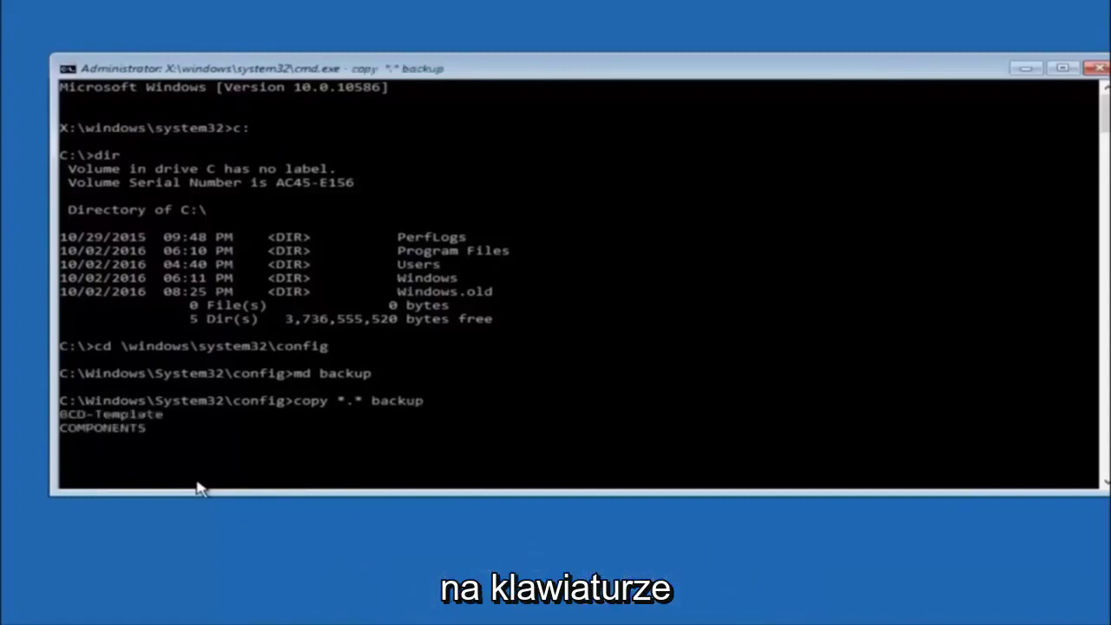
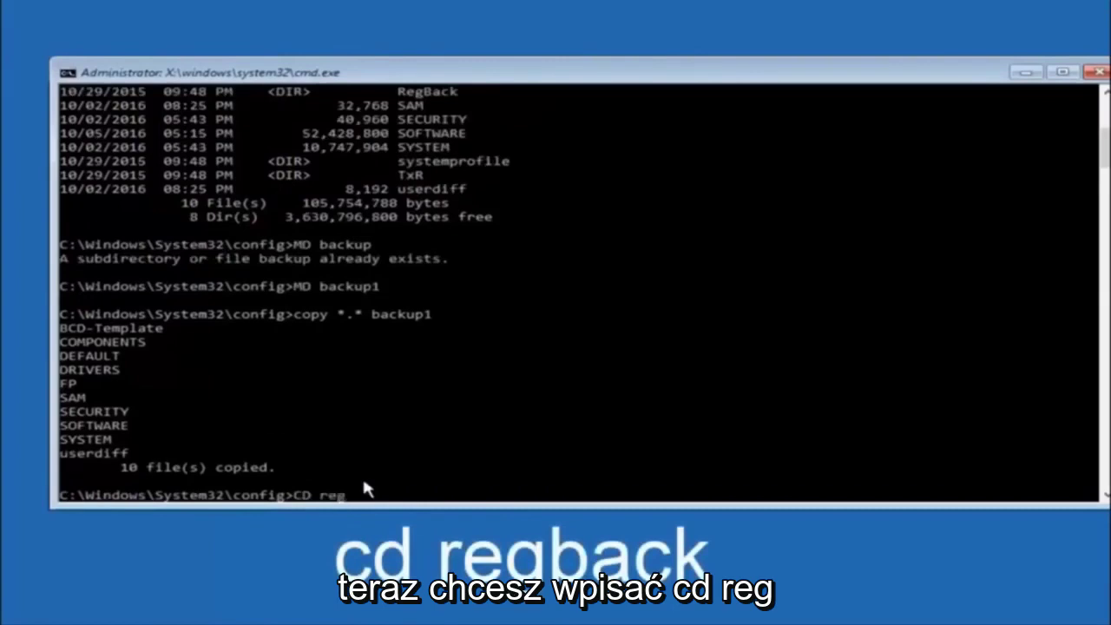
- Change to the RegBack folder inside C:\Windows\System32\config and list its contents
text(ba)
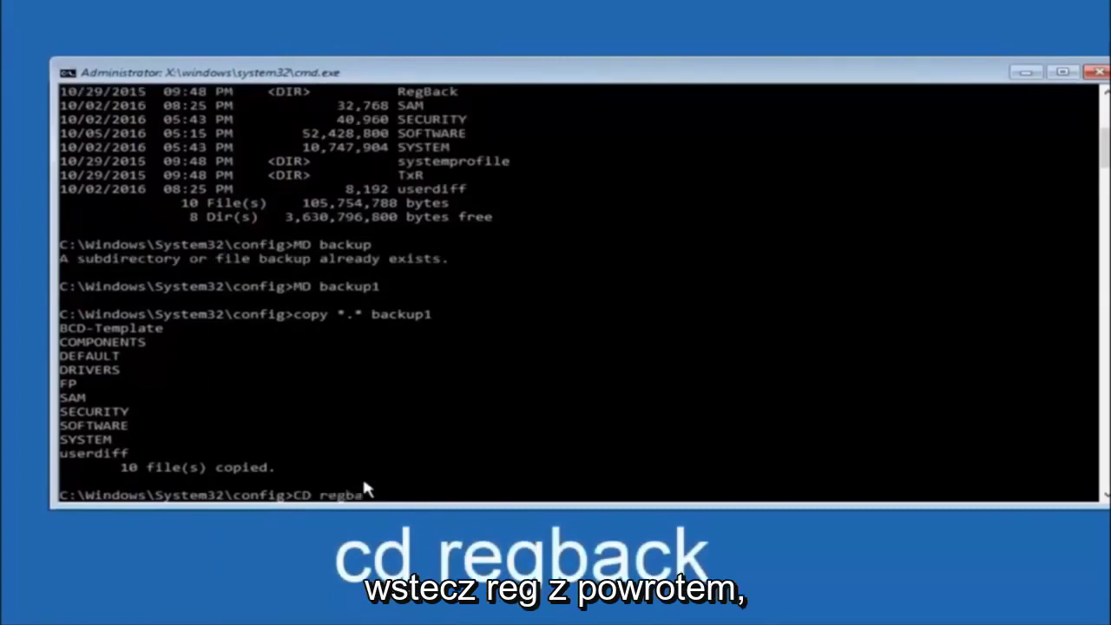
text(ck)
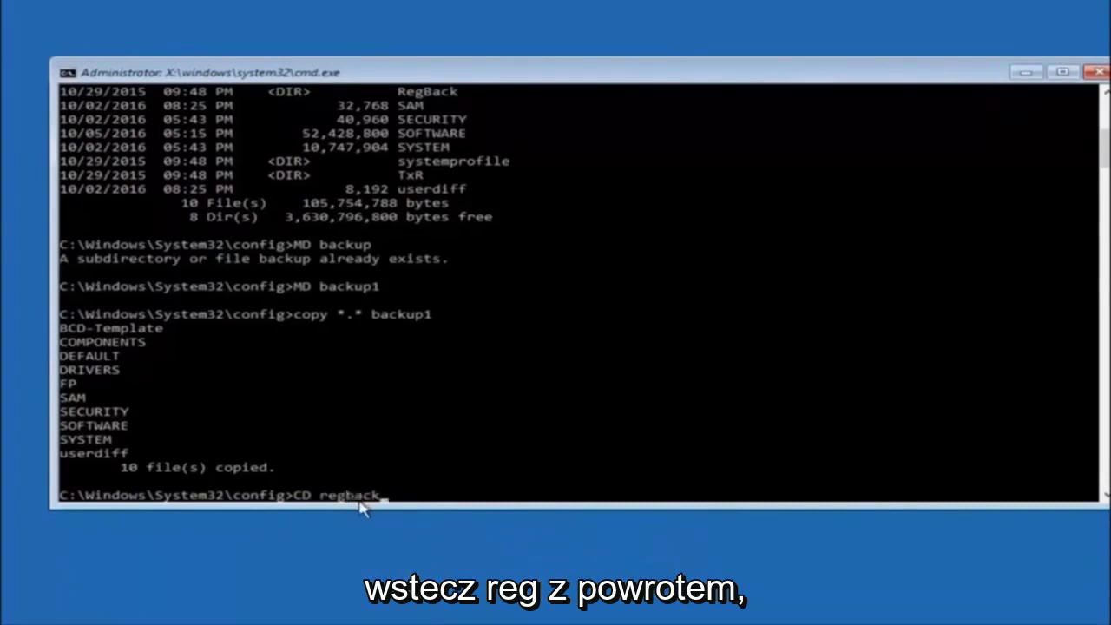
key(Return)
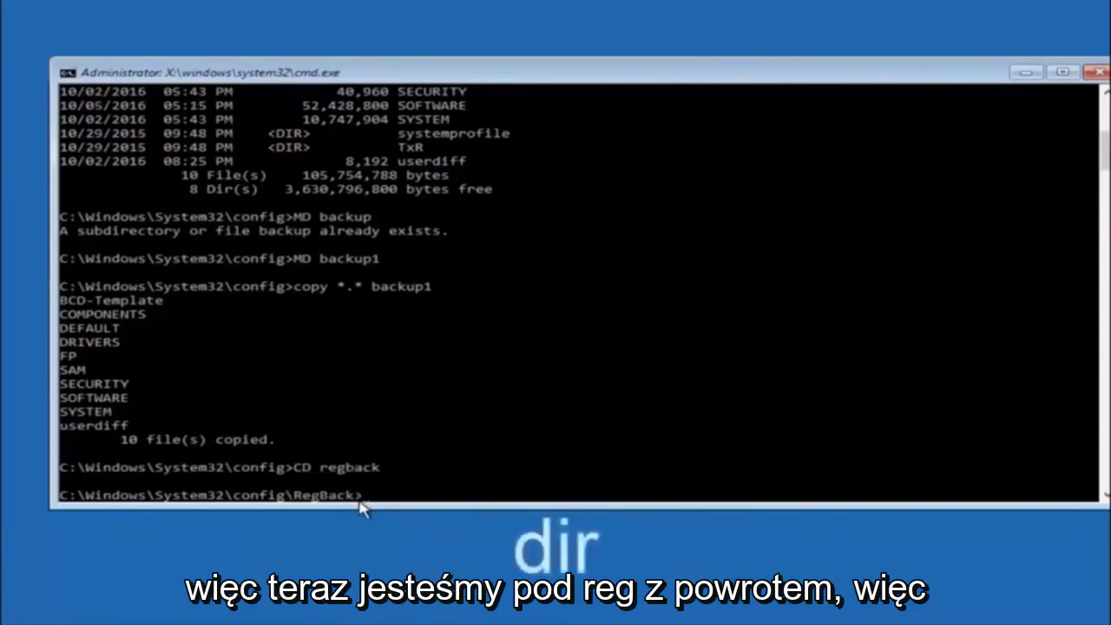
text(dir)
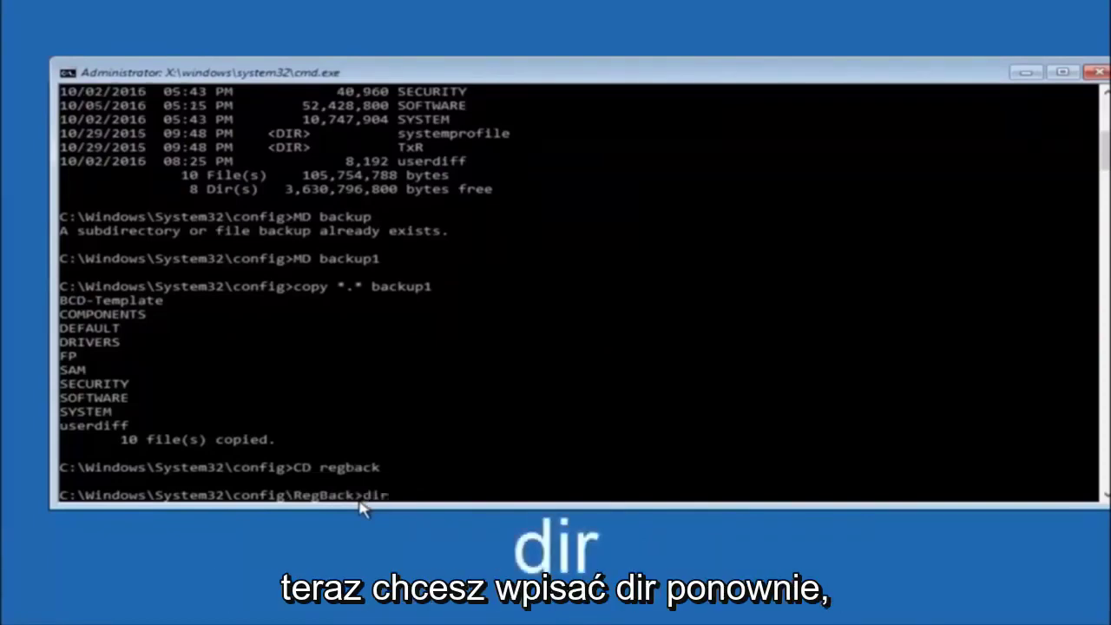
key(Return)
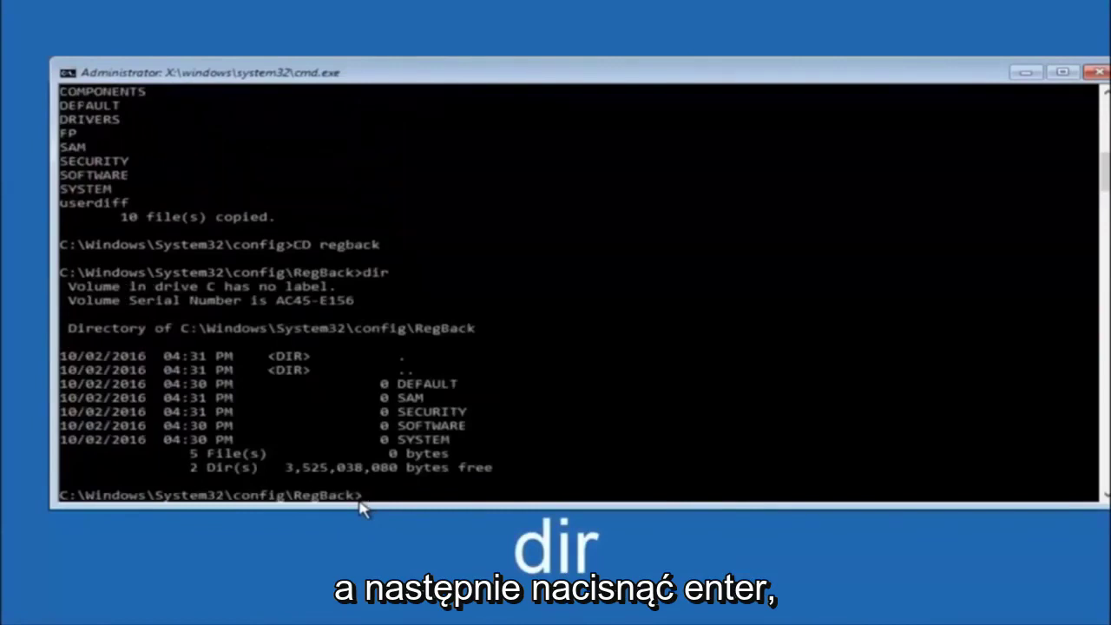
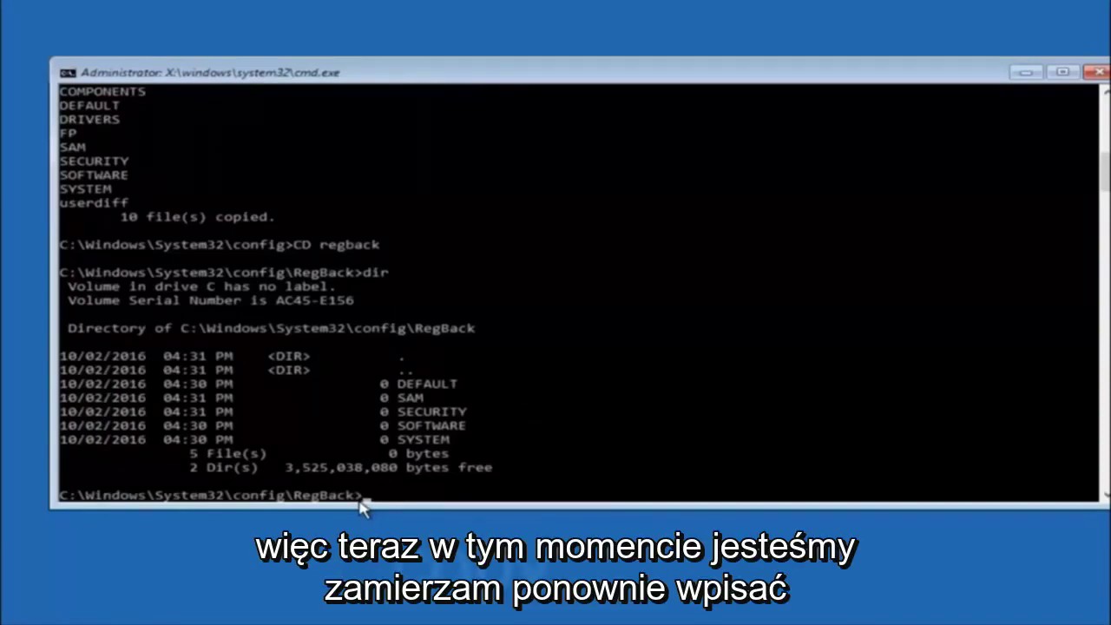
- Copy all RegBack files into the parent config folder with copy *.* .., overwriting all existing files, and close the Command Prompt
text(copy)
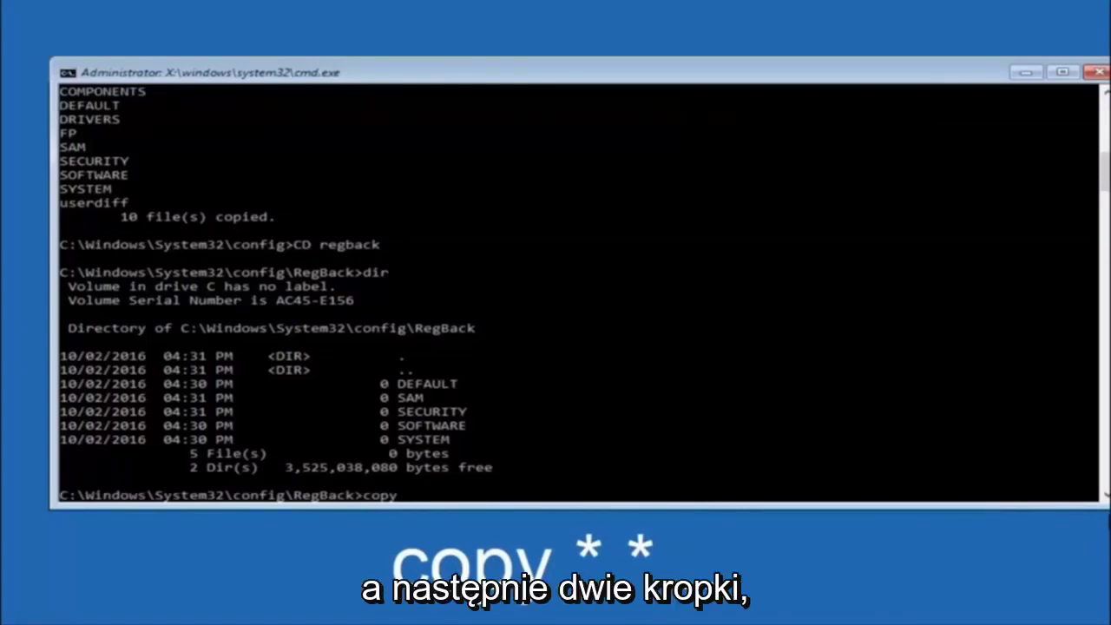
click(411, 499)
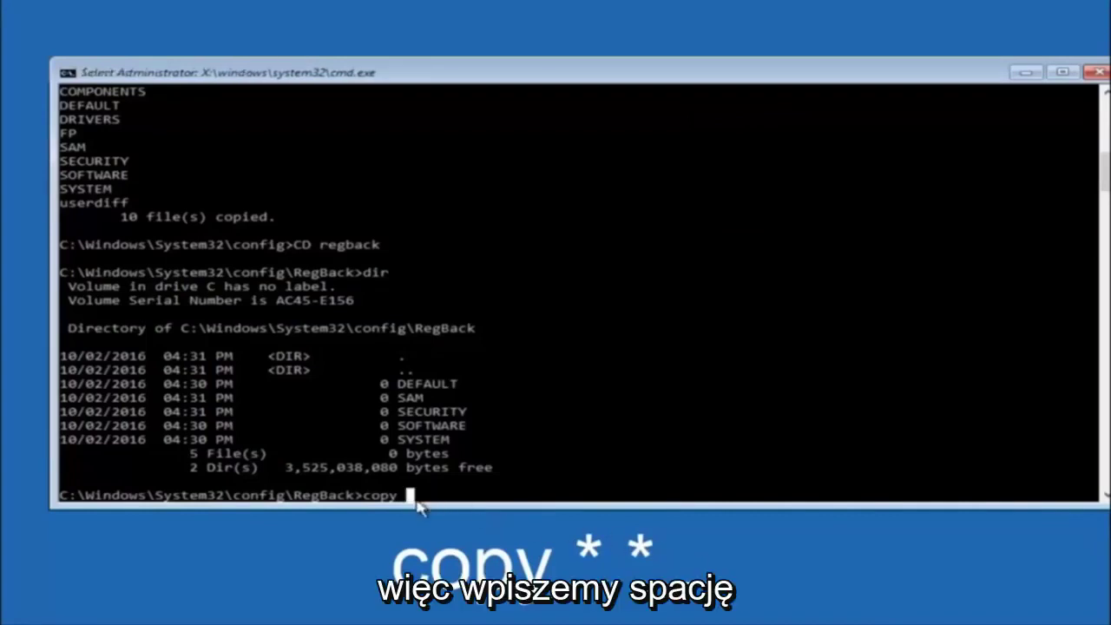
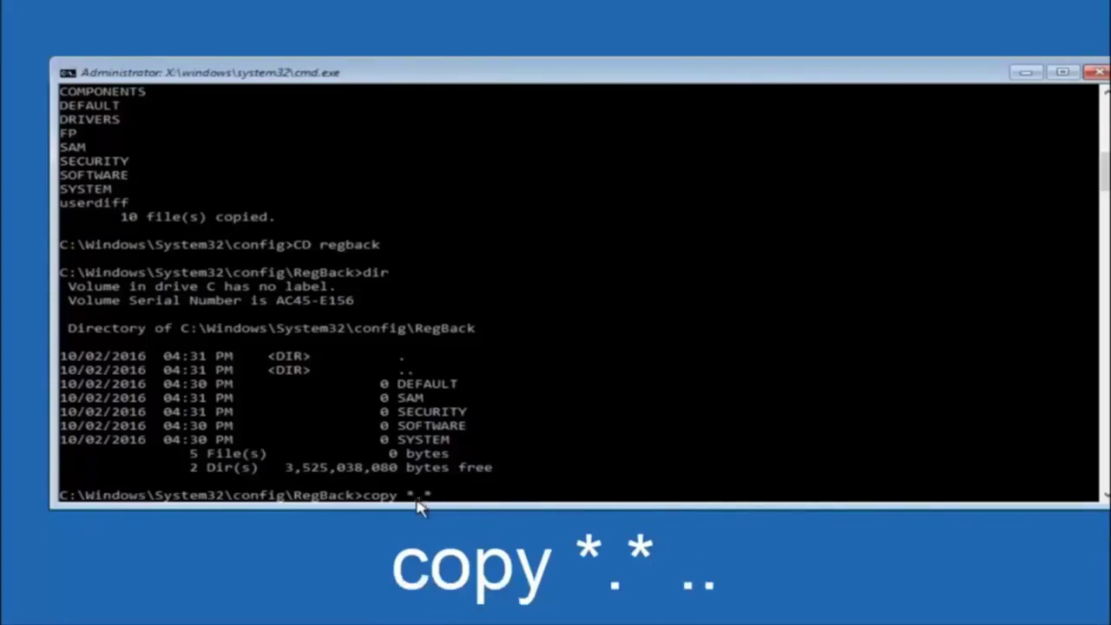
key(BackSpace)
text(*)
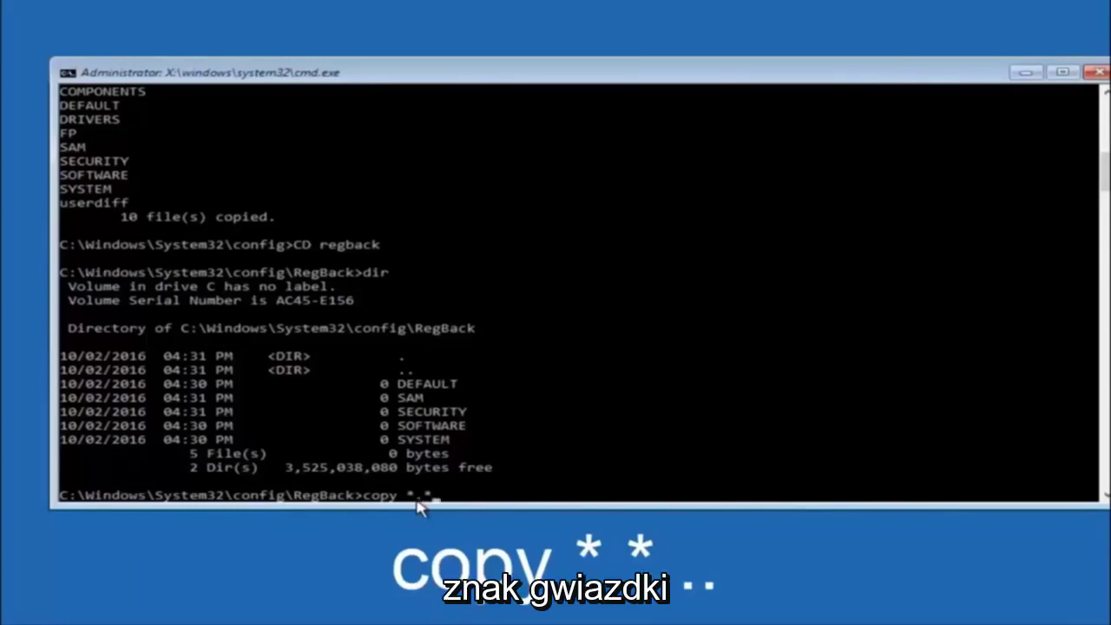
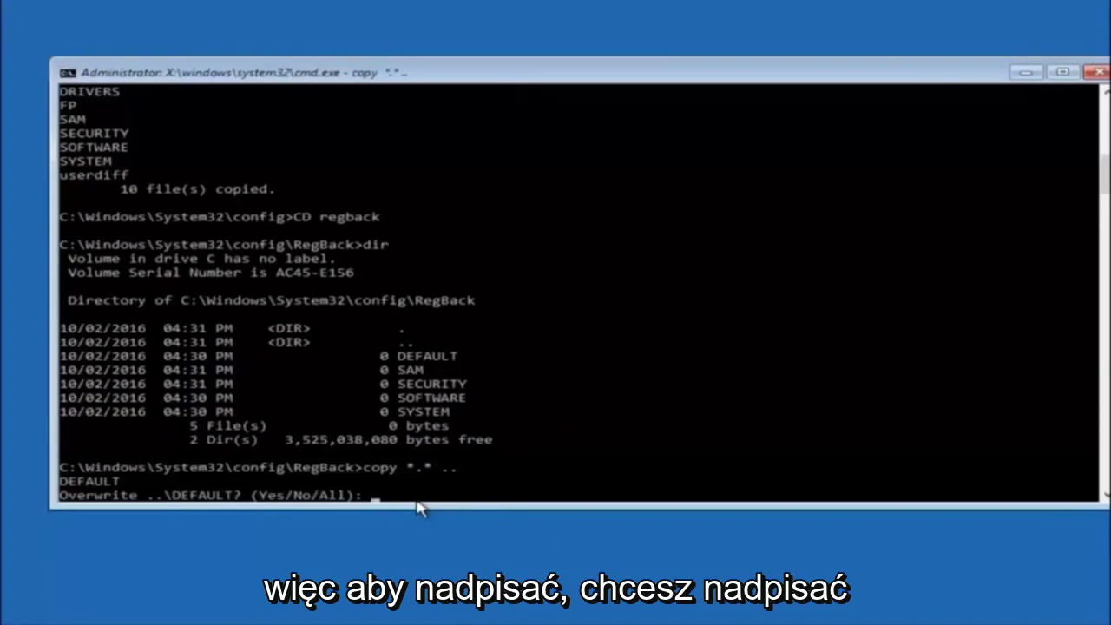
text(A)
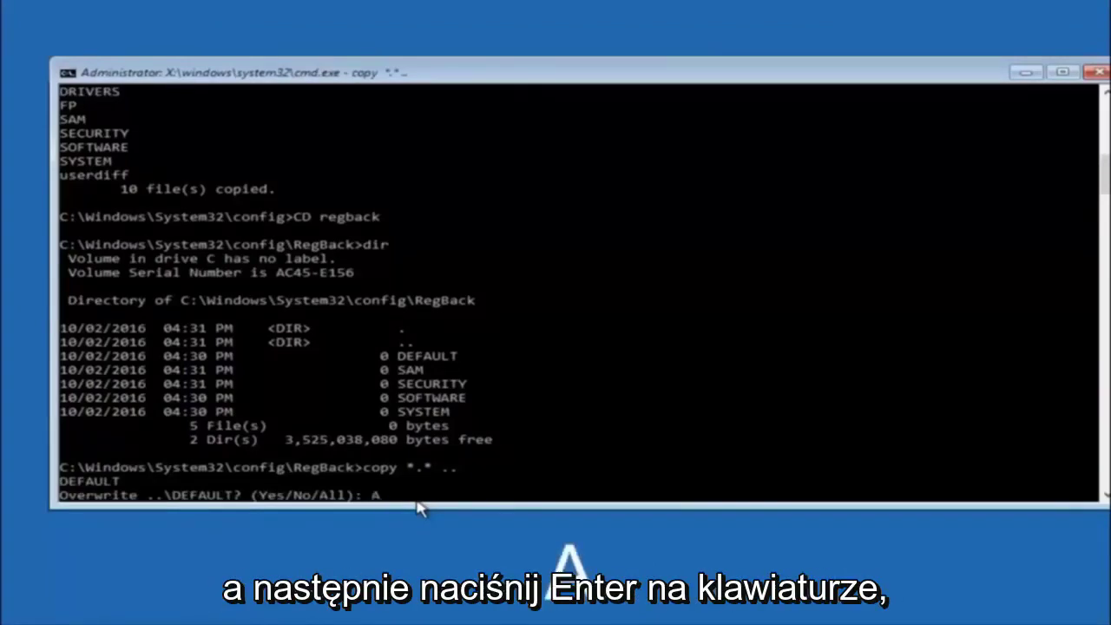
key(Return)
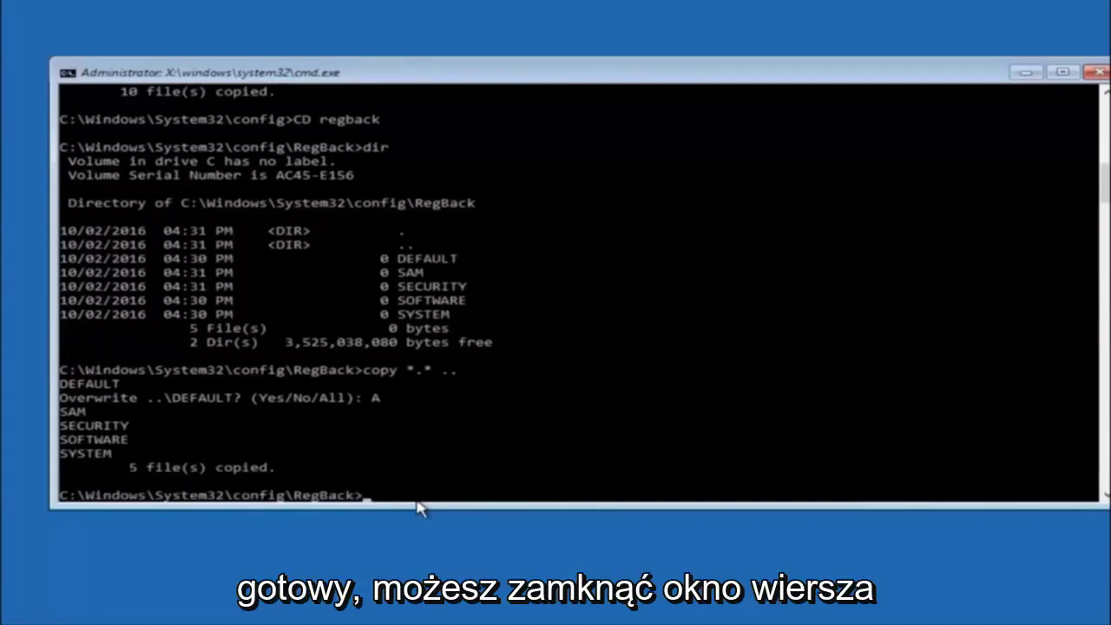
click(1099, 72)
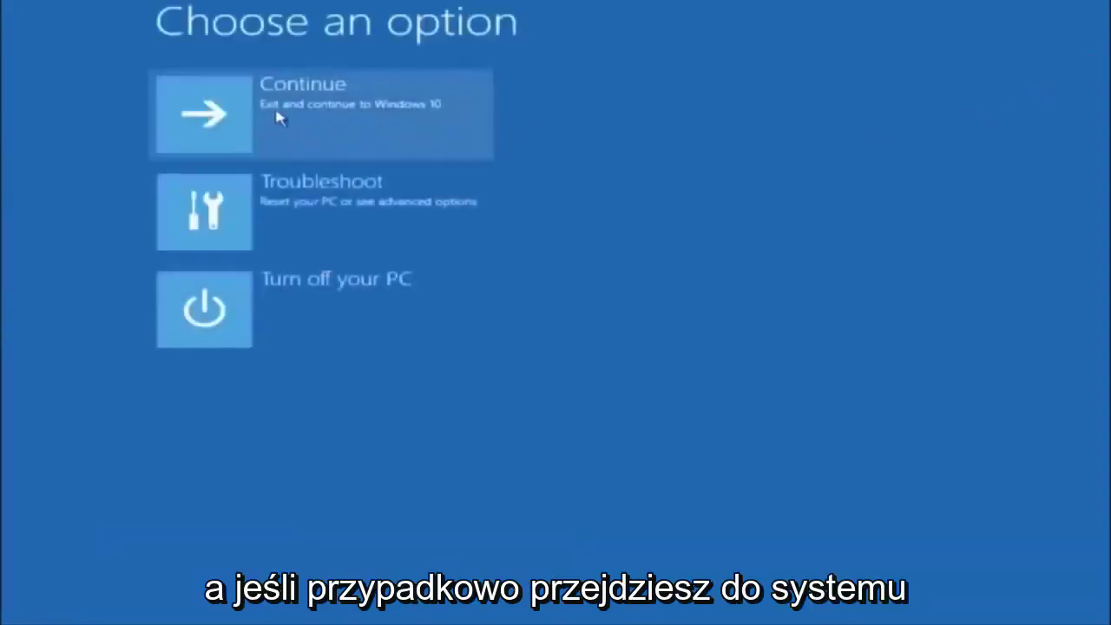